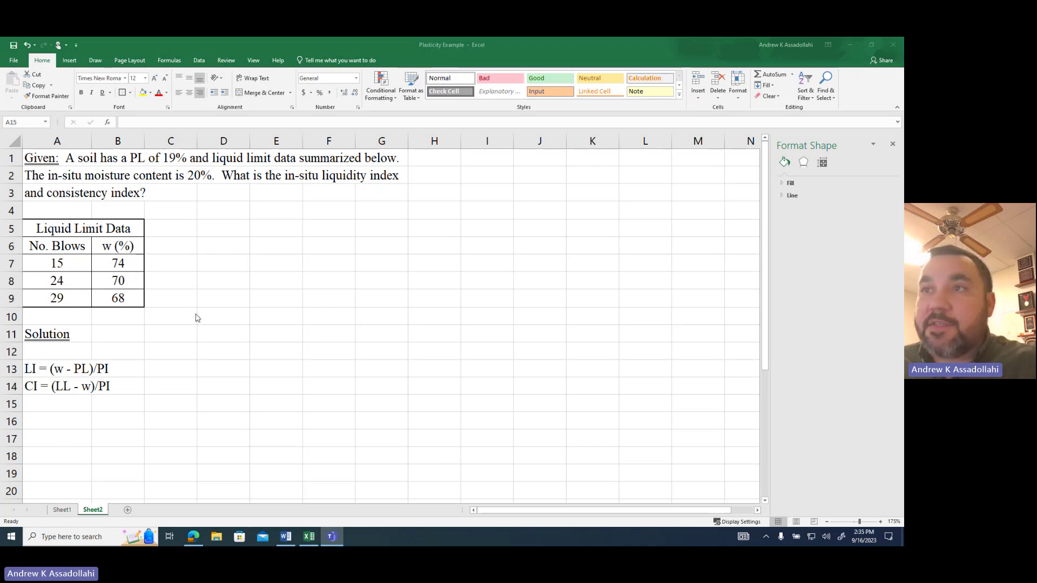
Insert a markers-only scatter chart of A7:B9 below the Solution notes and delete its title
{"action": "key", "text": "alt+Tab"}
{"action": "left_click_drag", "start_coordinate": [69, 261], "coordinate": [135, 300]}
{"action": "left_click", "coordinate": [69, 60]}
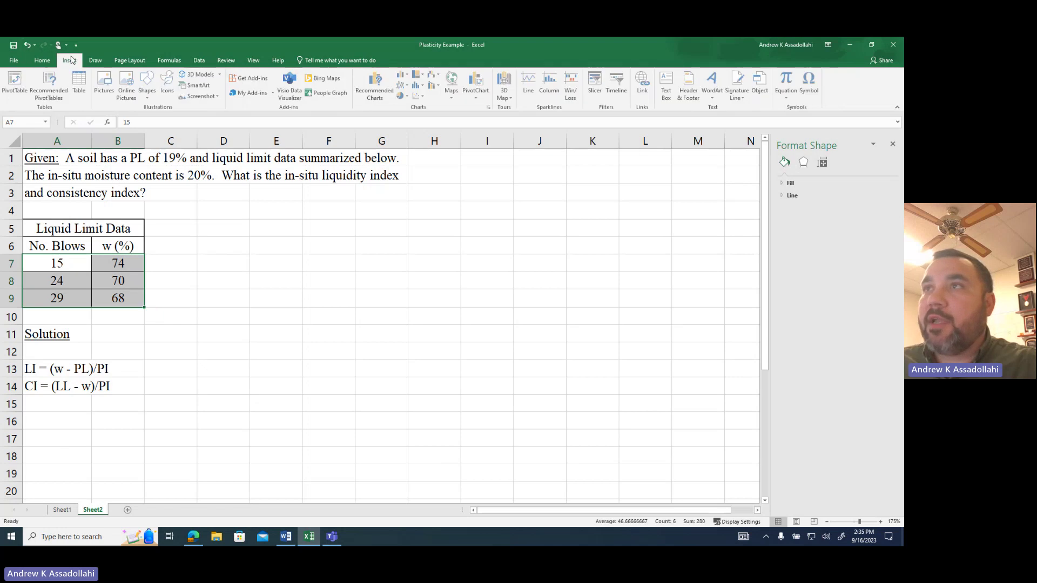
{"action": "left_click", "coordinate": [419, 96]}
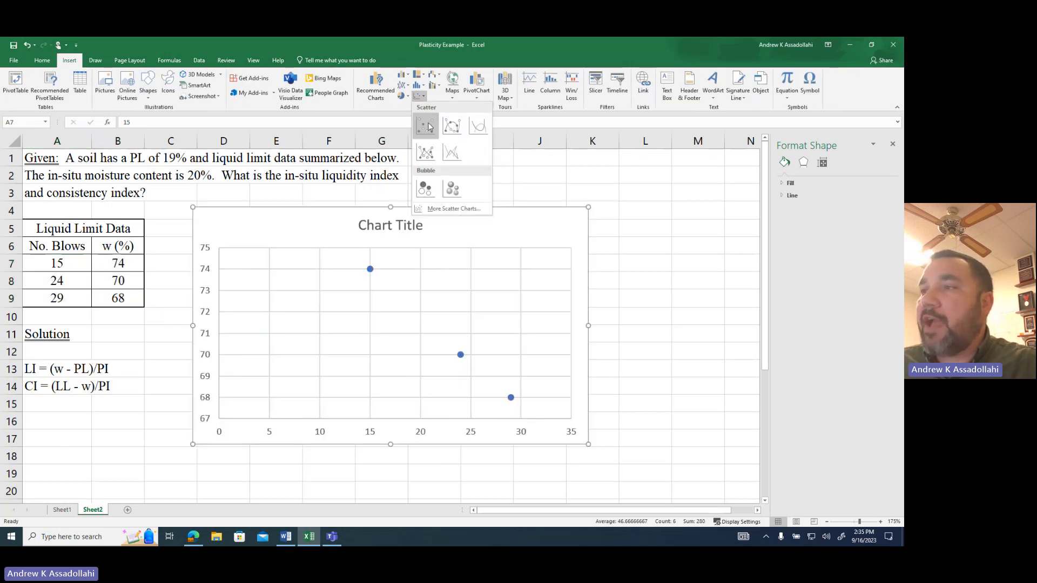
{"action": "left_click", "coordinate": [425, 125]}
{"action": "left_click_drag", "start_coordinate": [282, 236], "coordinate": [118, 419]}
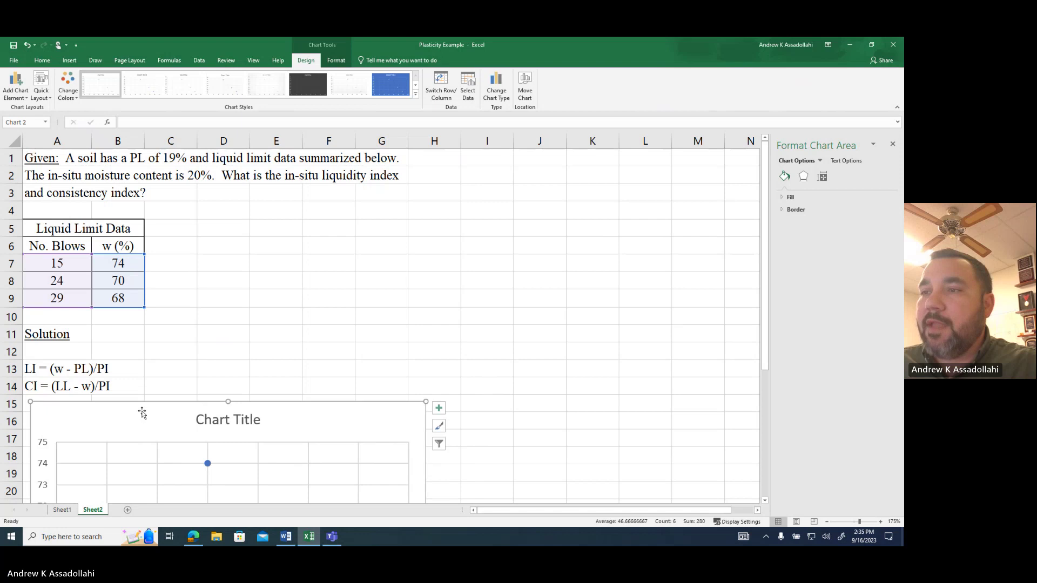
{"action": "scroll", "coordinate": [243, 329], "scroll_direction": "down", "scroll_amount": 3}
{"action": "left_click", "coordinate": [253, 252]}
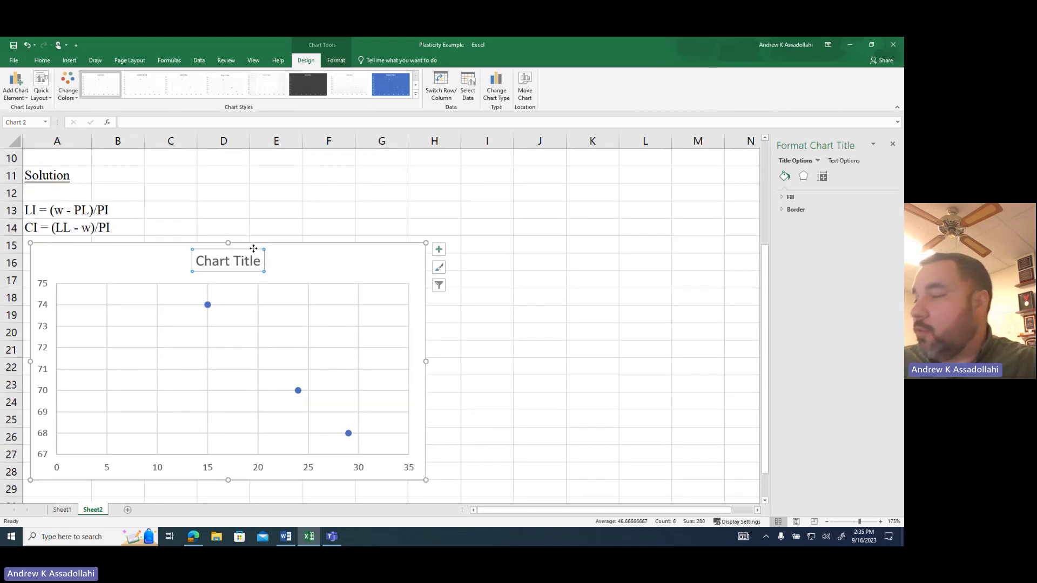
{"action": "key", "text": "Delete"}
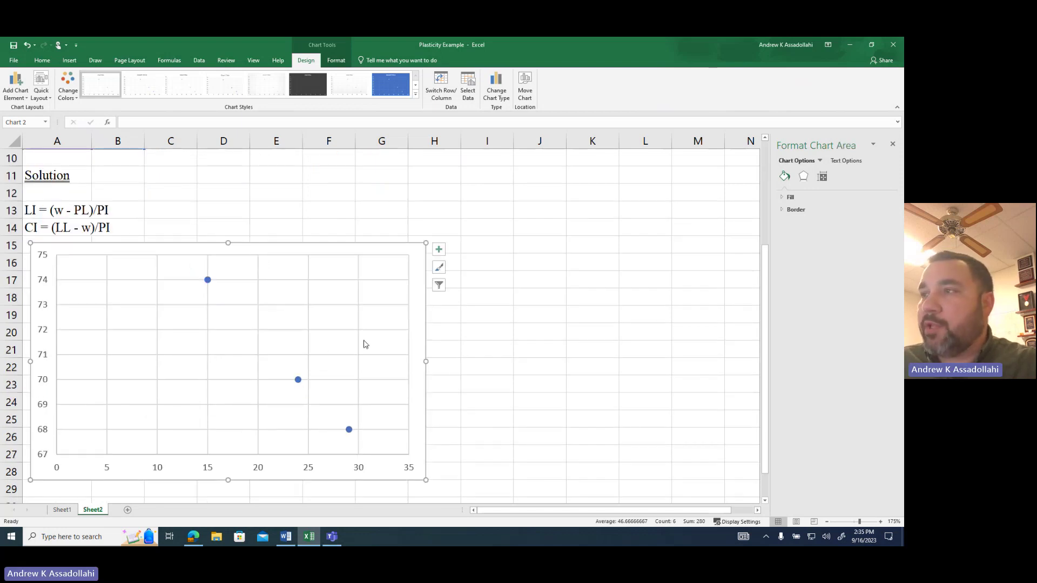
{"action": "left_click_drag", "start_coordinate": [427, 481], "coordinate": [397, 446]}
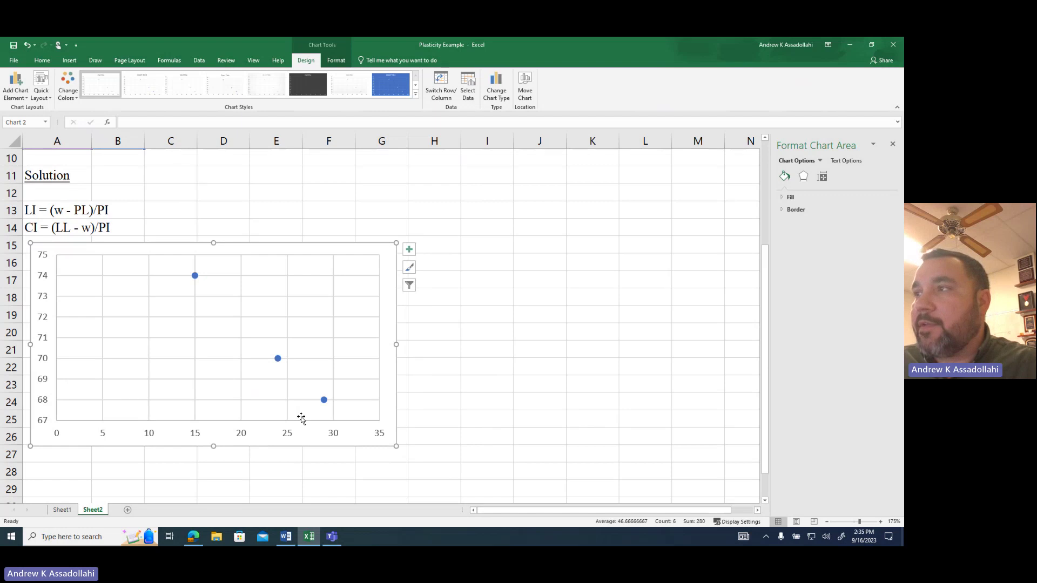
Add axis titles: N on the horizontal axis and w (%) on the vertical axis
{"action": "left_click", "coordinate": [410, 249]}
{"action": "left_click", "coordinate": [432, 271]}
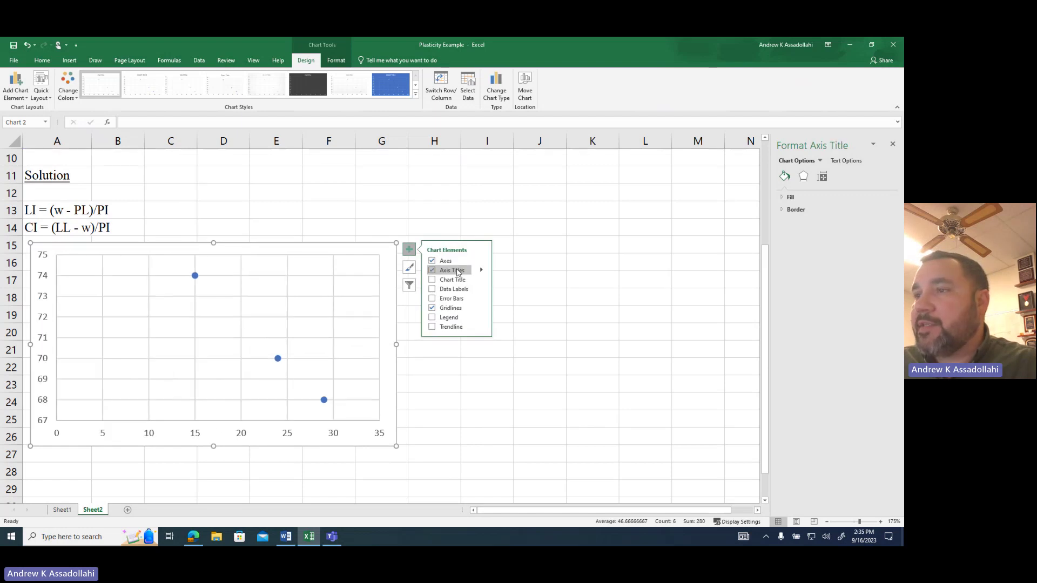
{"action": "left_click", "coordinate": [212, 427]}
{"action": "left_click_drag", "start_coordinate": [213, 426], "coordinate": [248, 427]}
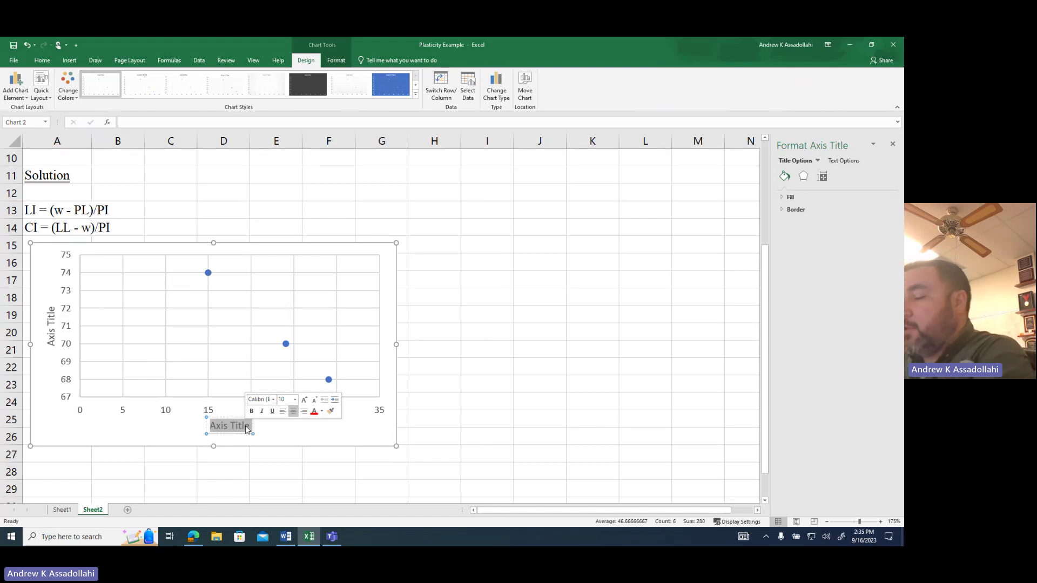
{"action": "type", "text": "N"}
{"action": "left_click", "coordinate": [51, 314]}
{"action": "left_click_drag", "start_coordinate": [51, 307], "coordinate": [51, 342]}
{"action": "type", "text": "w (%)"}
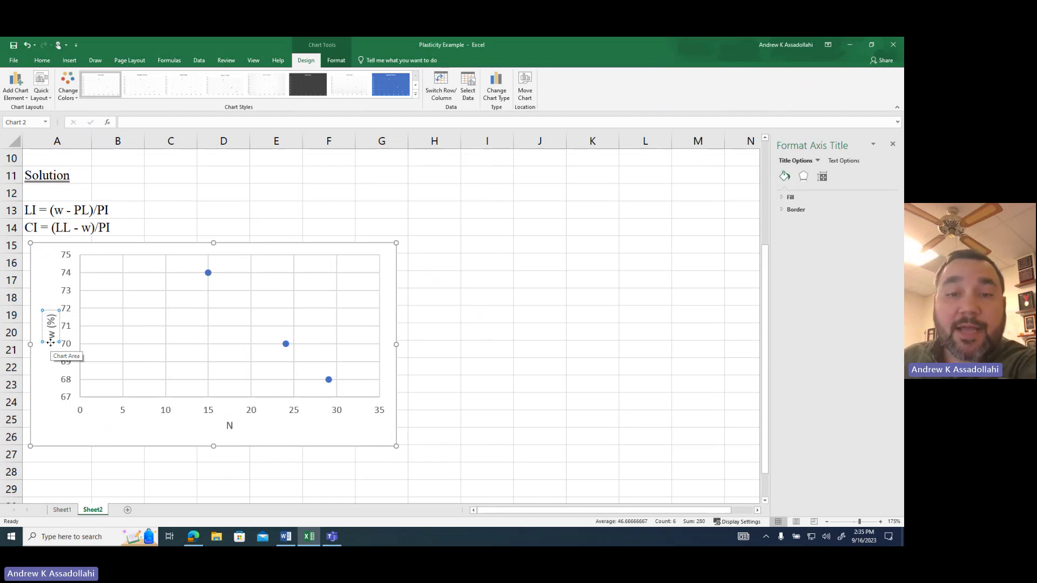
{"action": "left_click", "coordinate": [271, 426]}
Make the N axis a logarithmic scale with a minimum bound of 10
{"action": "left_click", "coordinate": [253, 415]}
{"action": "right_click", "coordinate": [253, 415]}
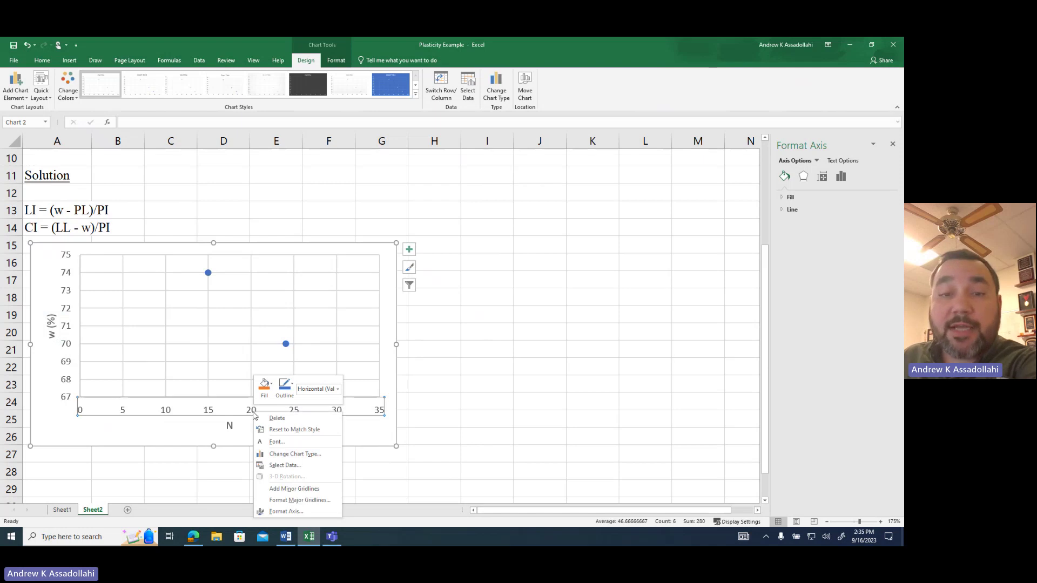
{"action": "left_click", "coordinate": [299, 512]}
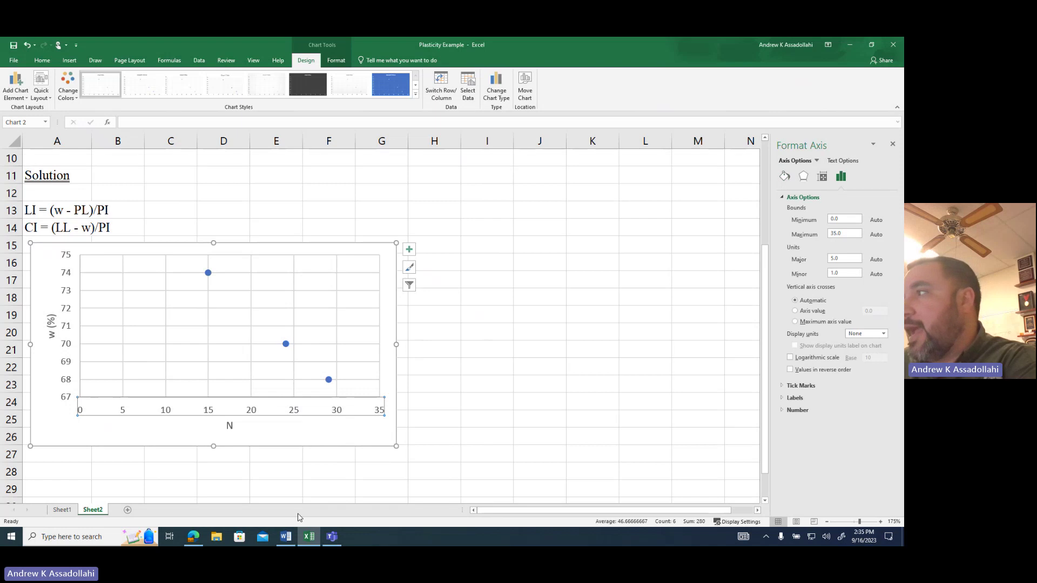
{"action": "left_click", "coordinate": [814, 359]}
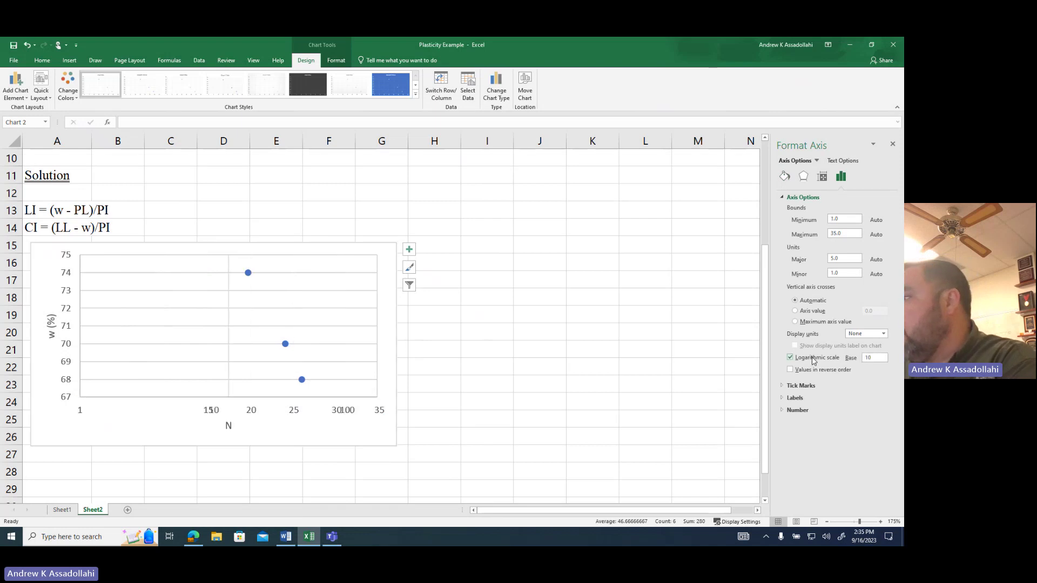
{"action": "left_click", "coordinate": [815, 221]}
{"action": "type", "text": "10"}
{"action": "key", "text": "Return"}
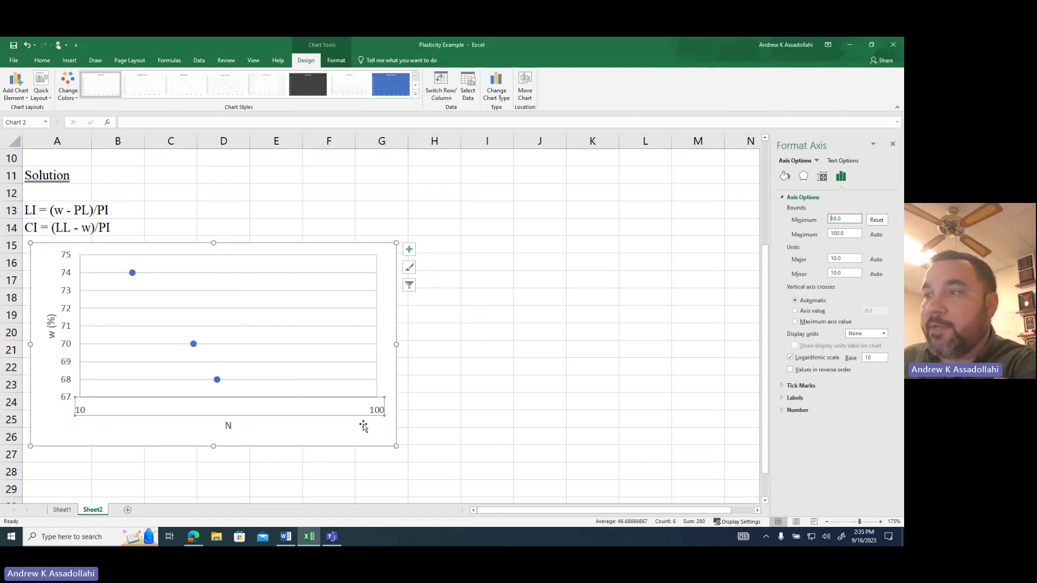
Add minor gridlines to the N axis
{"action": "right_click", "coordinate": [377, 409]}
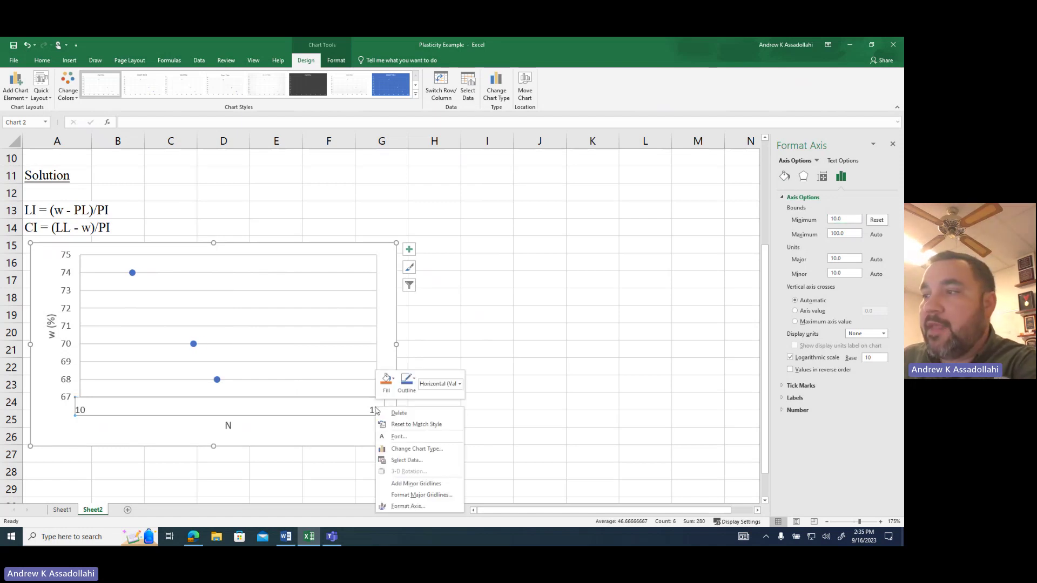
{"action": "left_click", "coordinate": [416, 484]}
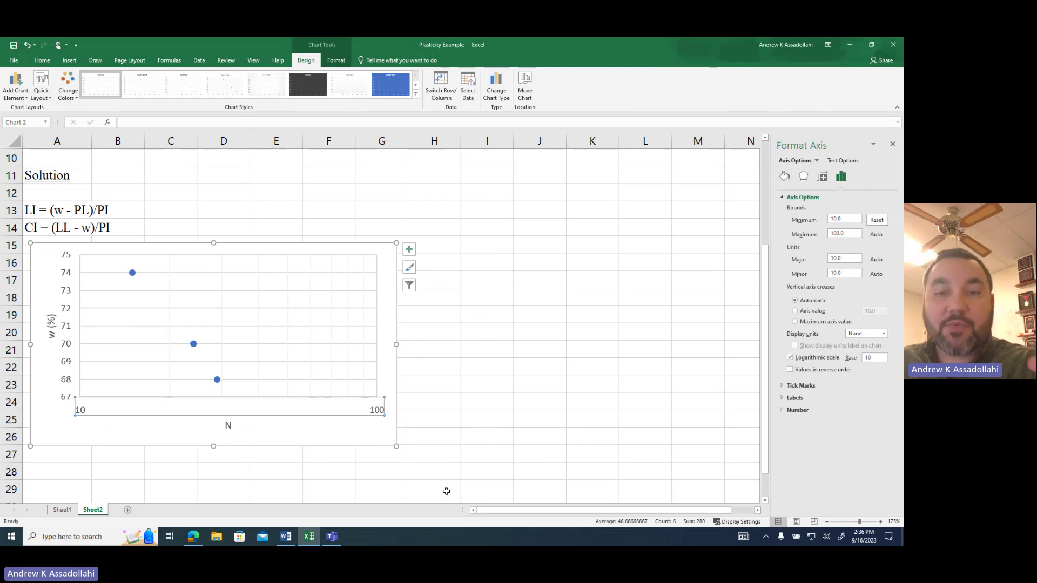
{"action": "left_click", "coordinate": [520, 362]}
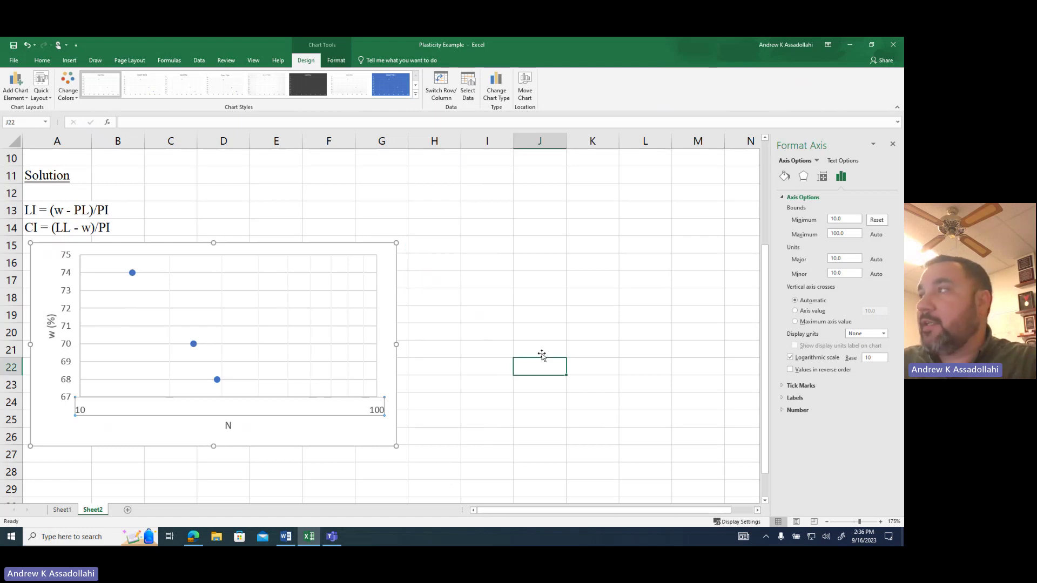
Close the Format Shape side pane
{"action": "left_click", "coordinate": [892, 144]}
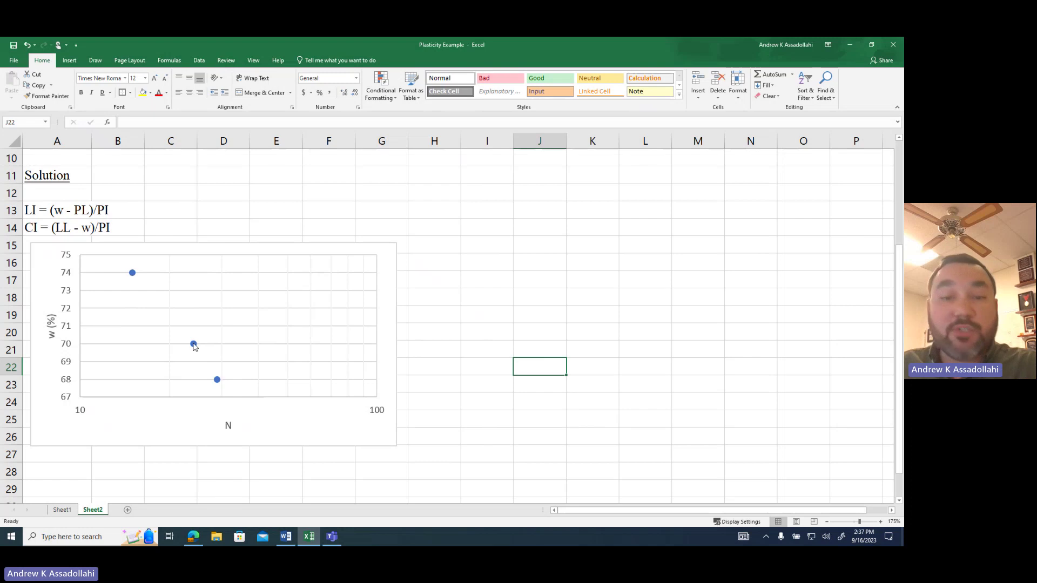
Add a logarithmic trendline showing its equation, placed beside the top data point
{"action": "right_click", "coordinate": [193, 345]}
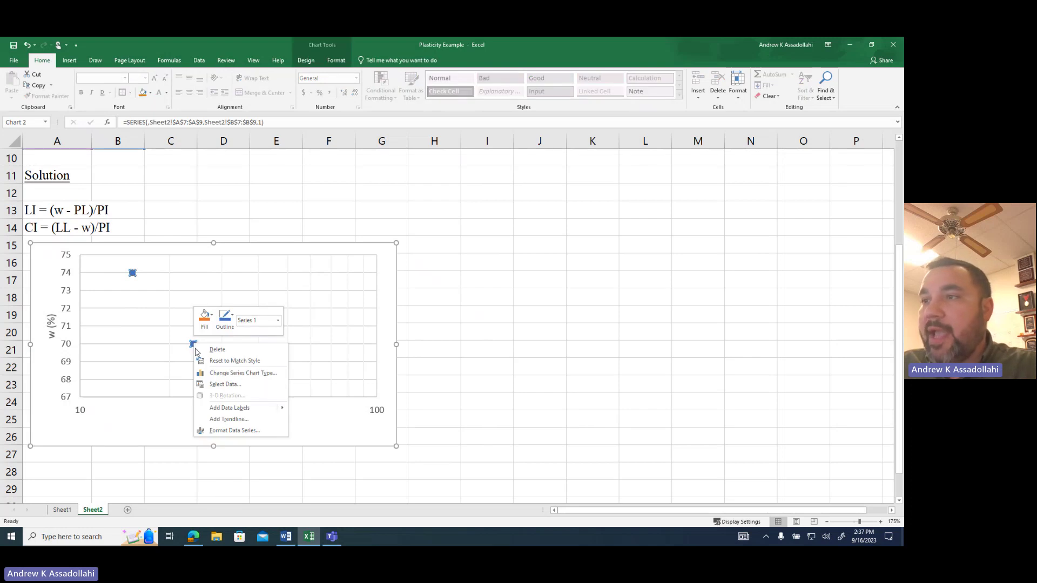
{"action": "left_click", "coordinate": [227, 421]}
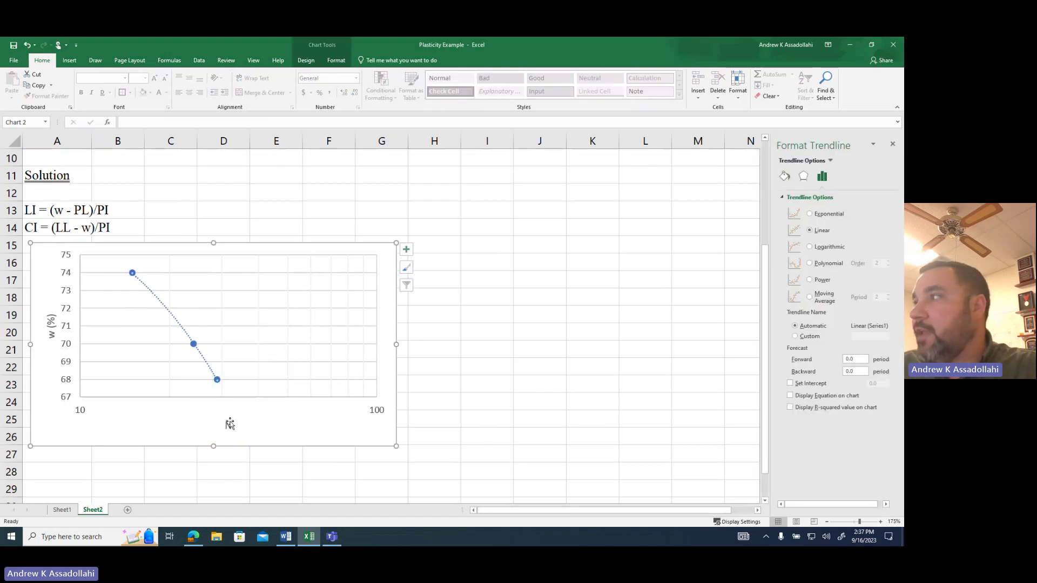
{"action": "left_click", "coordinate": [810, 247]}
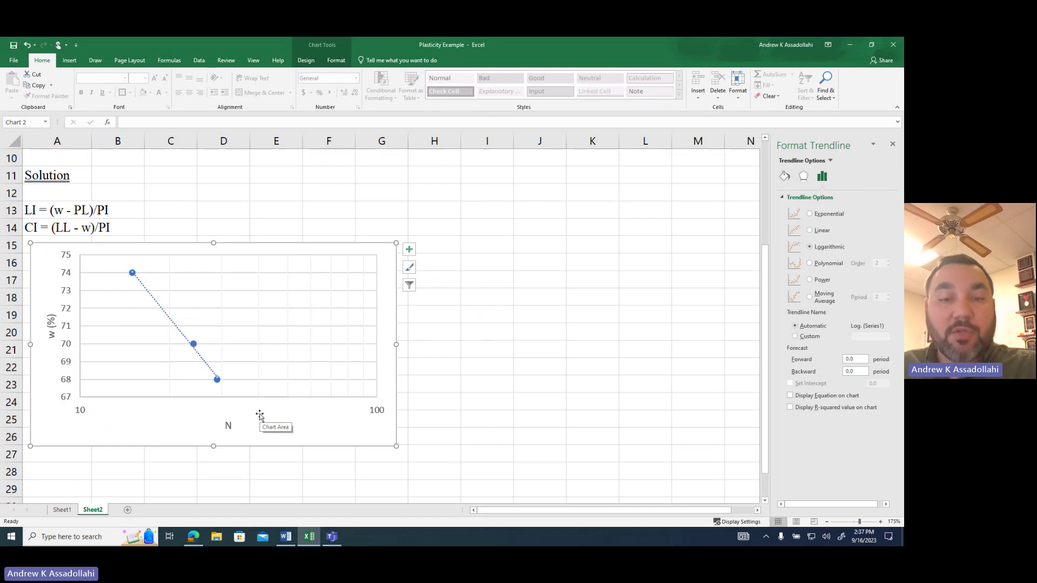
{"action": "left_click", "coordinate": [798, 397]}
{"action": "left_click", "coordinate": [170, 378]}
{"action": "left_click_drag", "start_coordinate": [170, 377], "coordinate": [234, 283]}
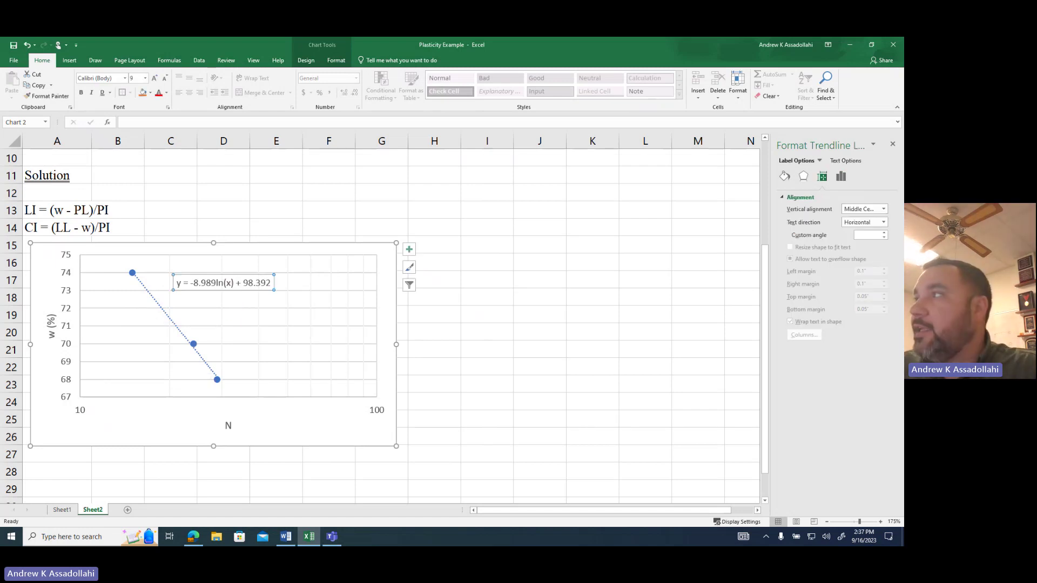
{"action": "left_click", "coordinate": [893, 144]}
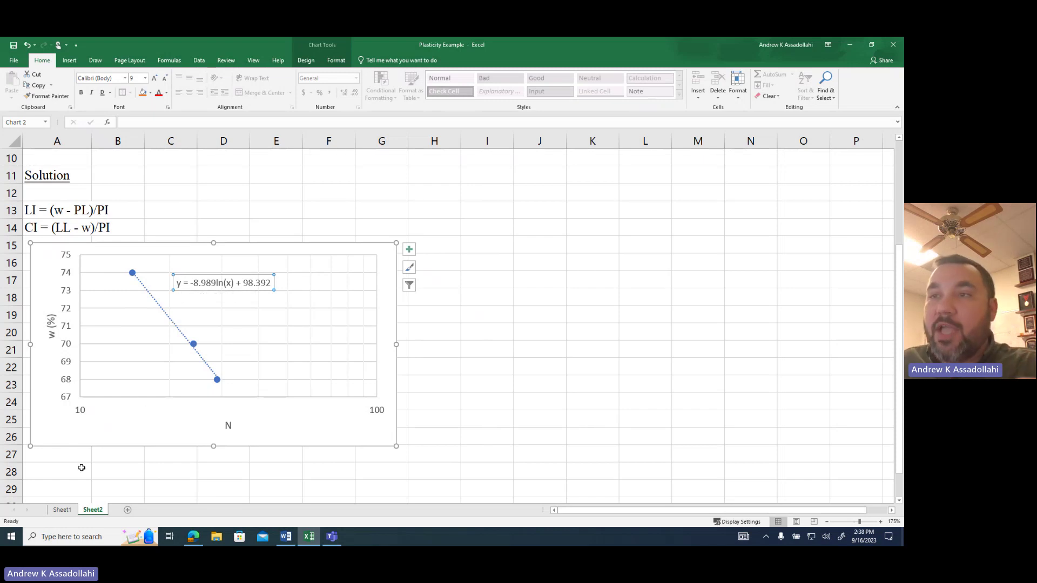
Move the chart down, label A15 'LL = w(25) =' and widen column A
{"action": "left_click_drag", "start_coordinate": [50, 254], "coordinate": [48, 294]}
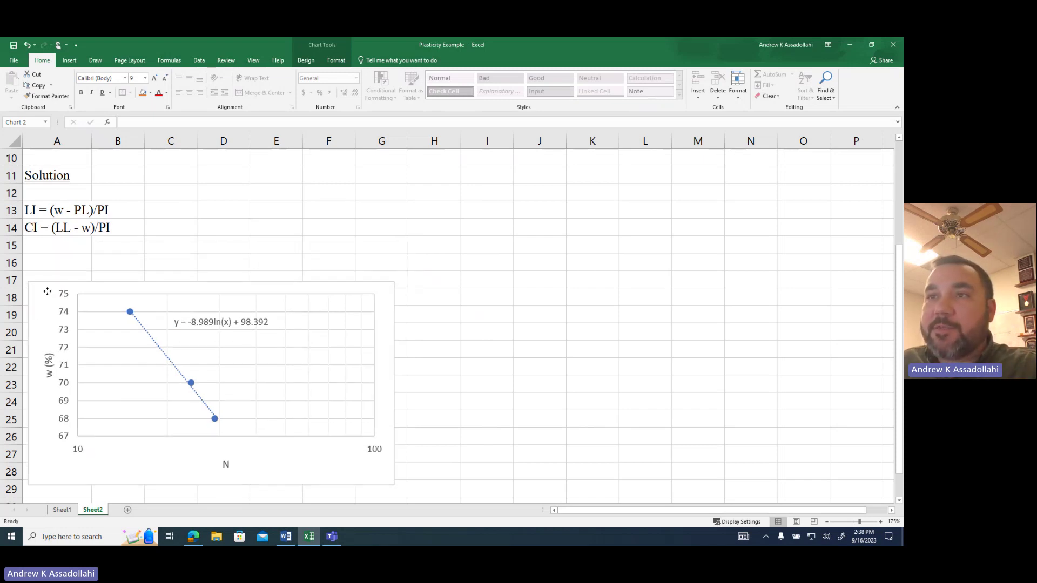
{"action": "double_click", "coordinate": [72, 248]}
{"action": "type", "text": "LL"}
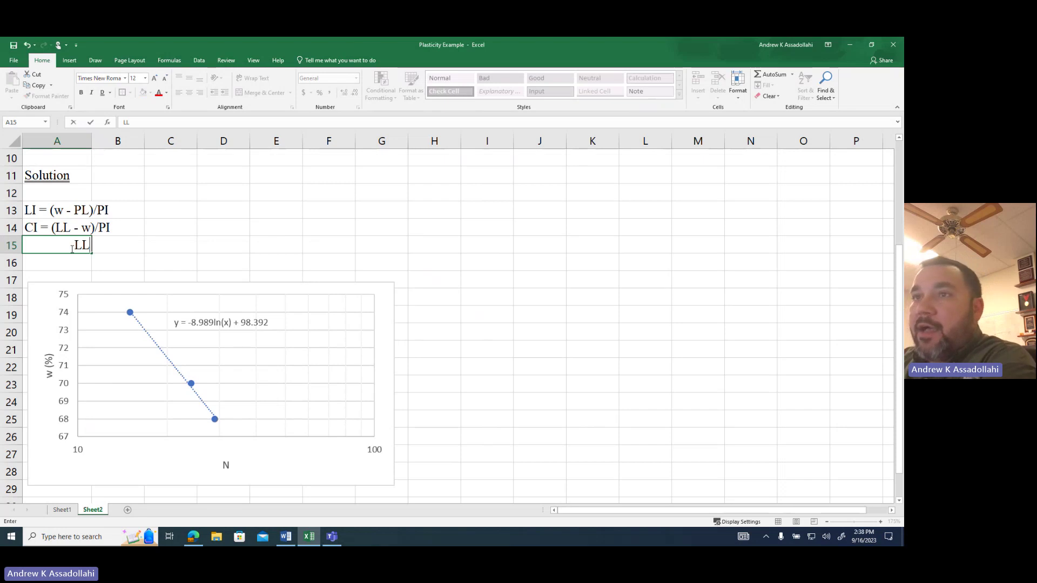
{"action": "type", "text": " ="}
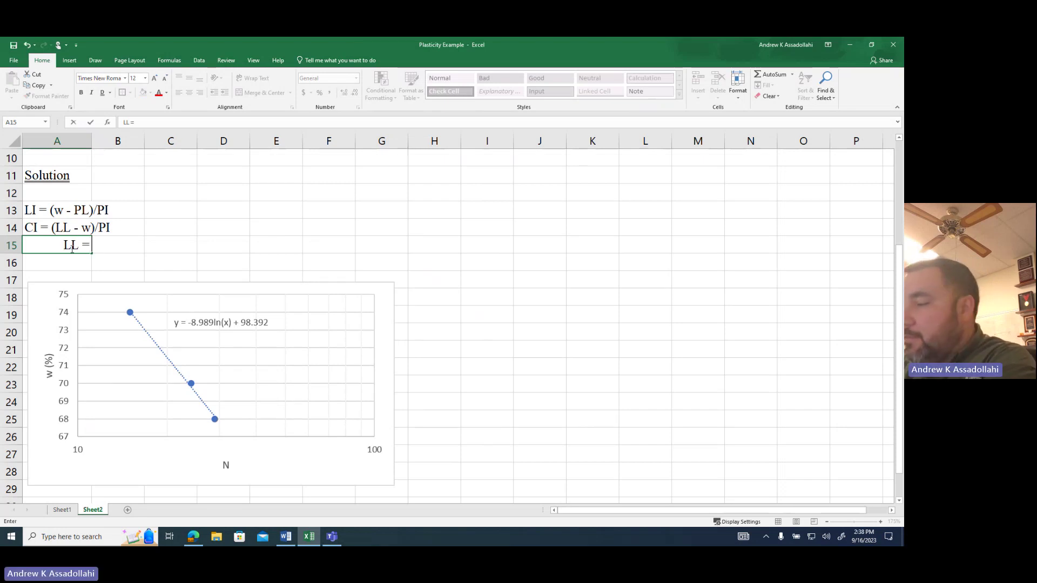
{"action": "type", "text": " ww"}
{"action": "key", "text": "BackSpace"}
{"action": "type", "text": "("}
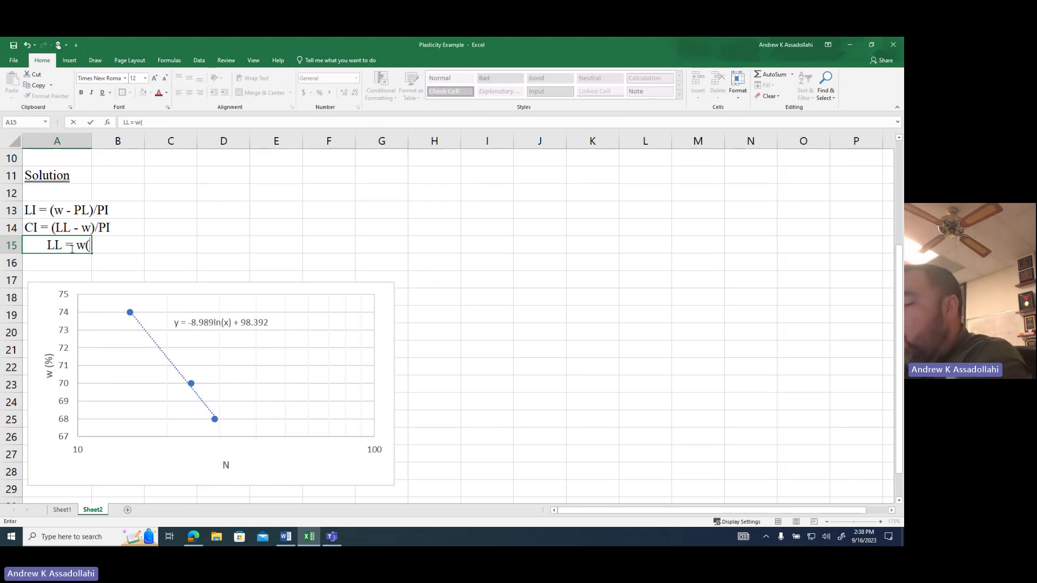
{"action": "type", "text": "25) ="}
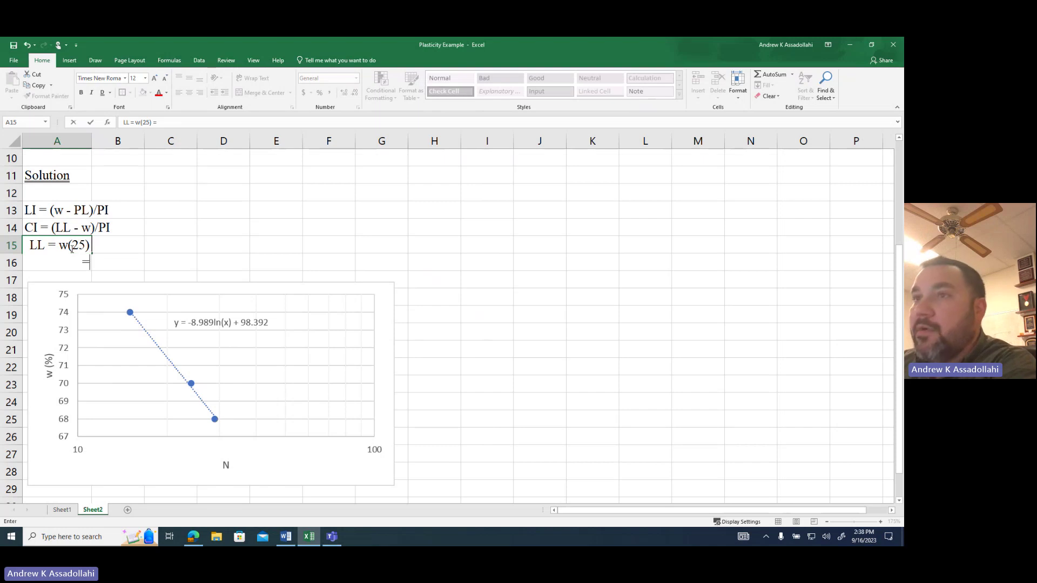
{"action": "left_click", "coordinate": [147, 238]}
{"action": "left_click_drag", "start_coordinate": [96, 145], "coordinate": [106, 145]}
Enter =-8.989*ln(25)+98.392 in B15, giving a liquid limit of 69.5
{"action": "double_click", "coordinate": [121, 244]}
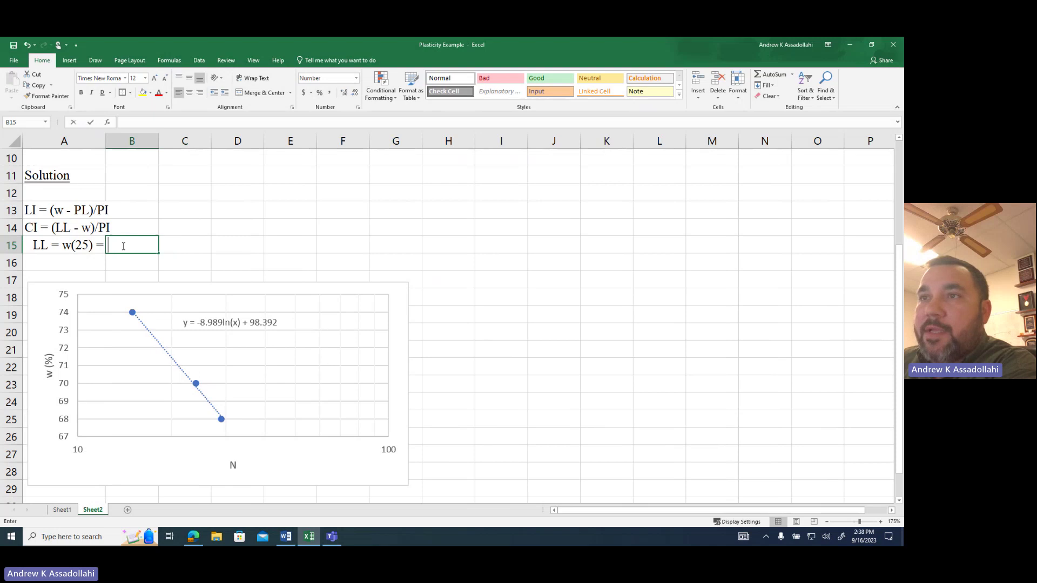
{"action": "type", "text": "="}
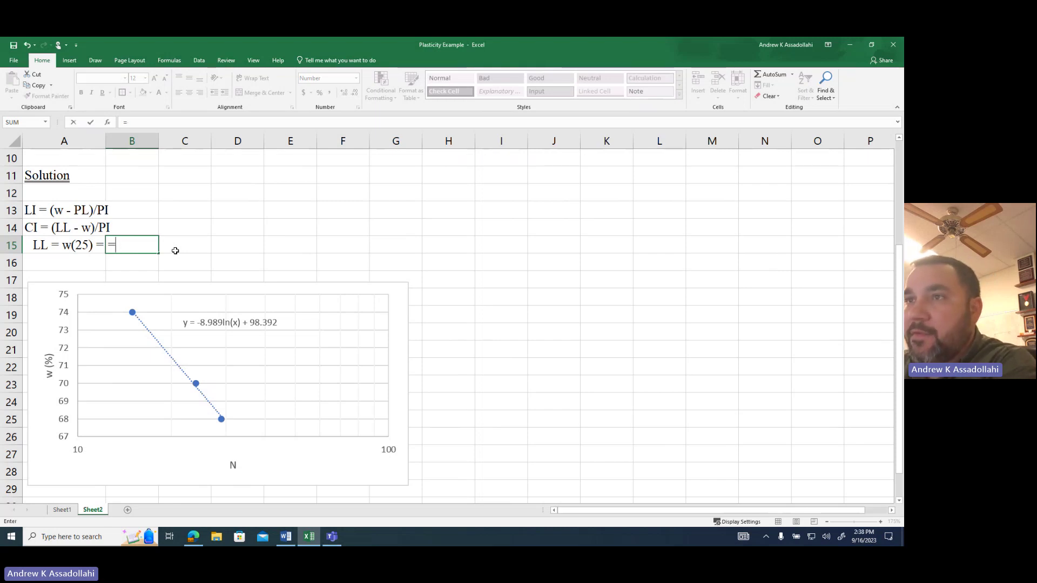
{"action": "type", "text": "-"}
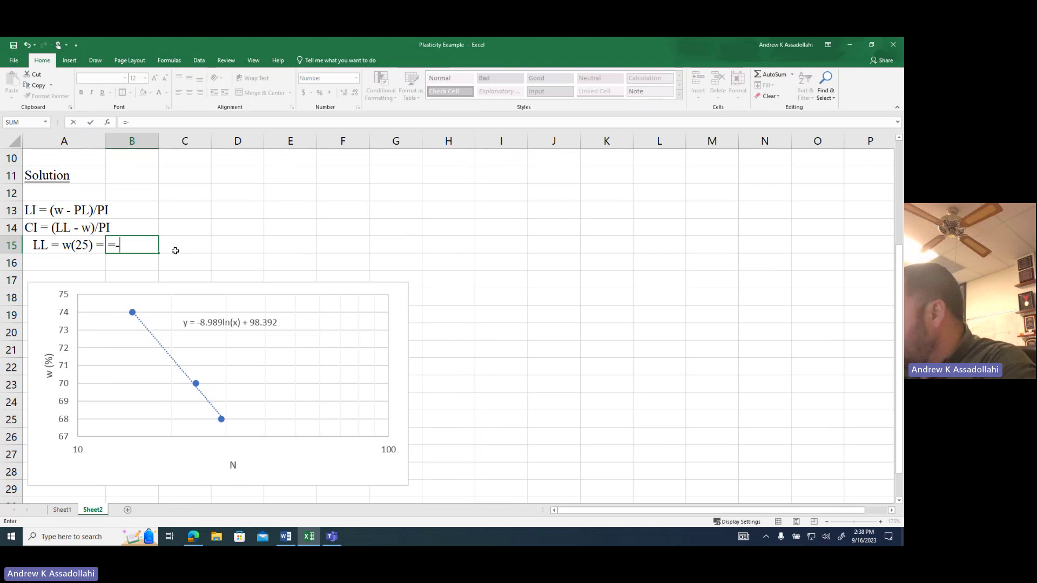
{"action": "type", "text": "8.989"}
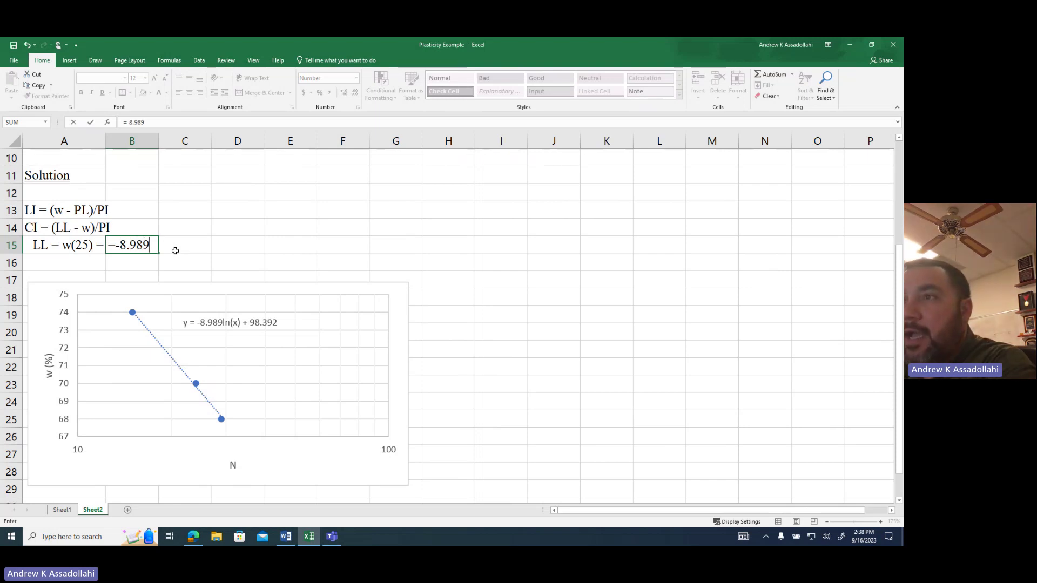
{"action": "type", "text": "*ln"}
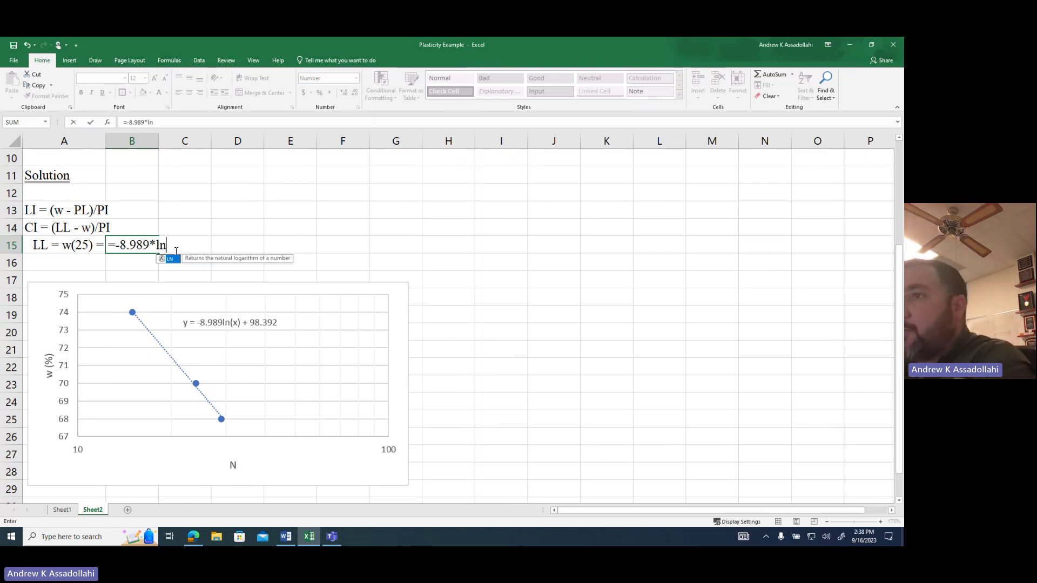
{"action": "type", "text": "(25)"}
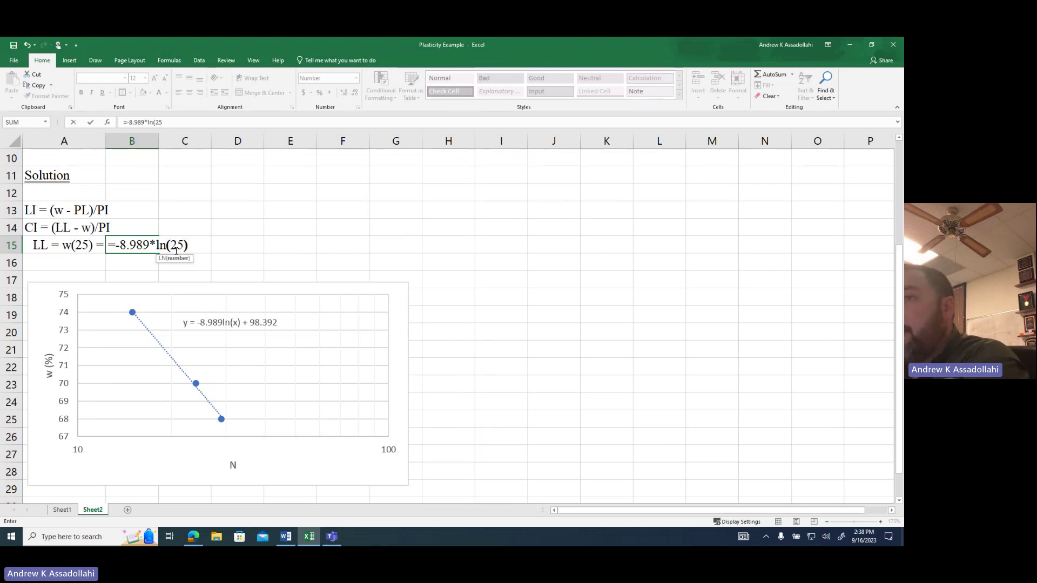
{"action": "type", "text": "+98.392"}
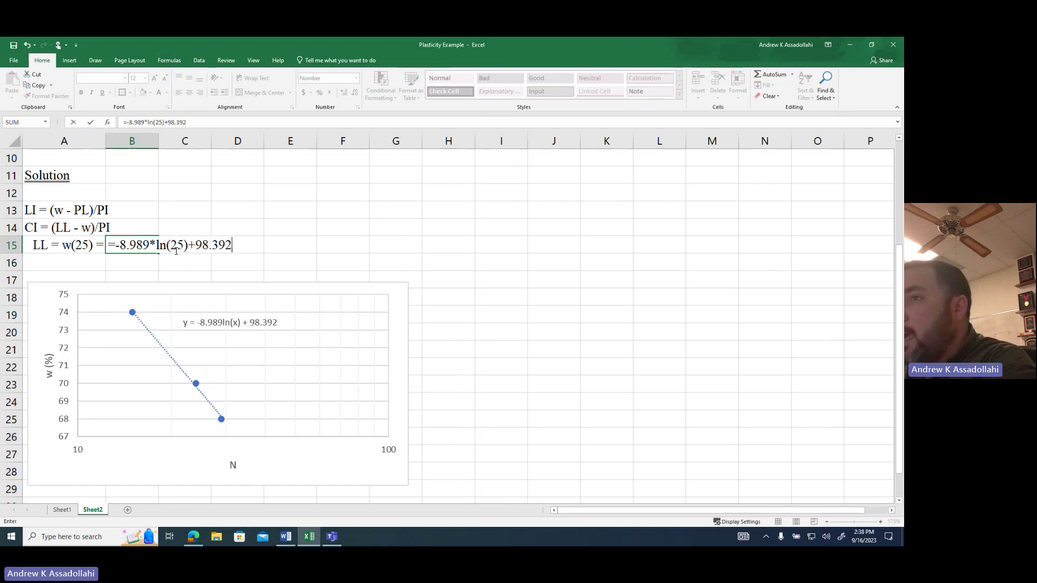
{"action": "key", "text": "Return"}
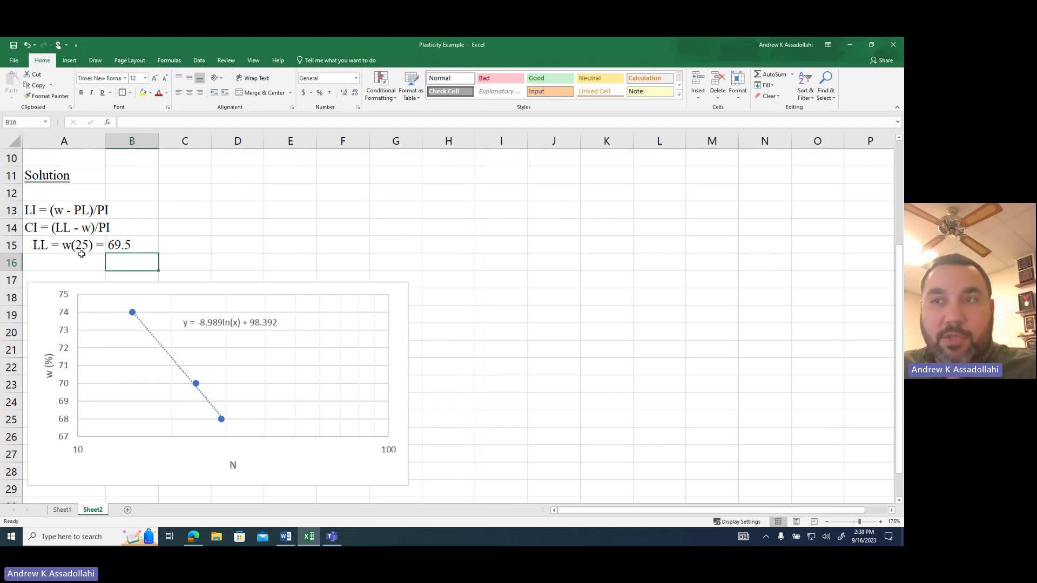
Nudge the chart up to sit just beneath row 15, then select cell A29
{"action": "left_click_drag", "start_coordinate": [46, 296], "coordinate": [45, 281]}
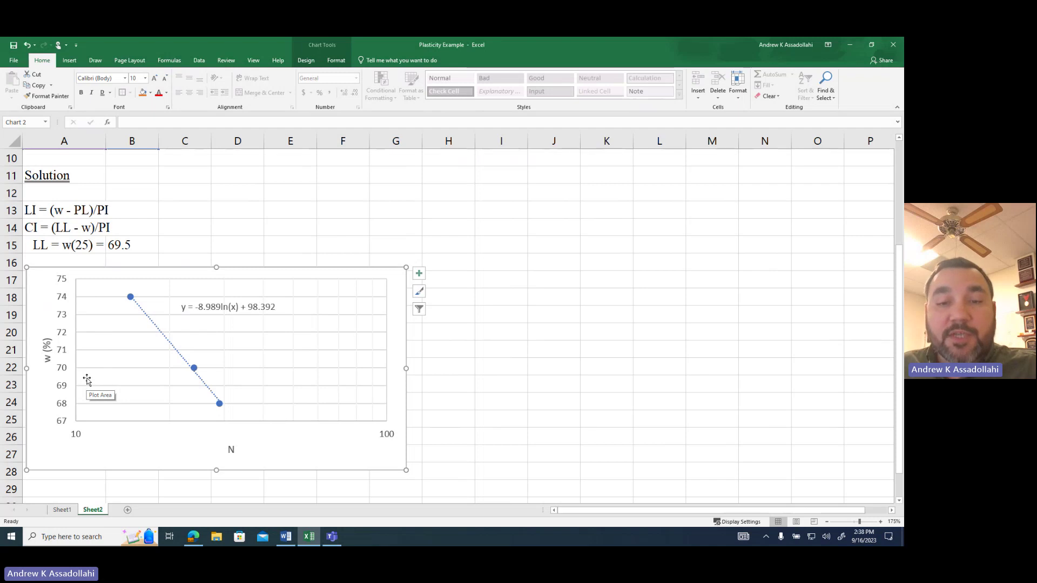
{"action": "scroll", "coordinate": [86, 380], "scroll_direction": "down", "scroll_amount": 1}
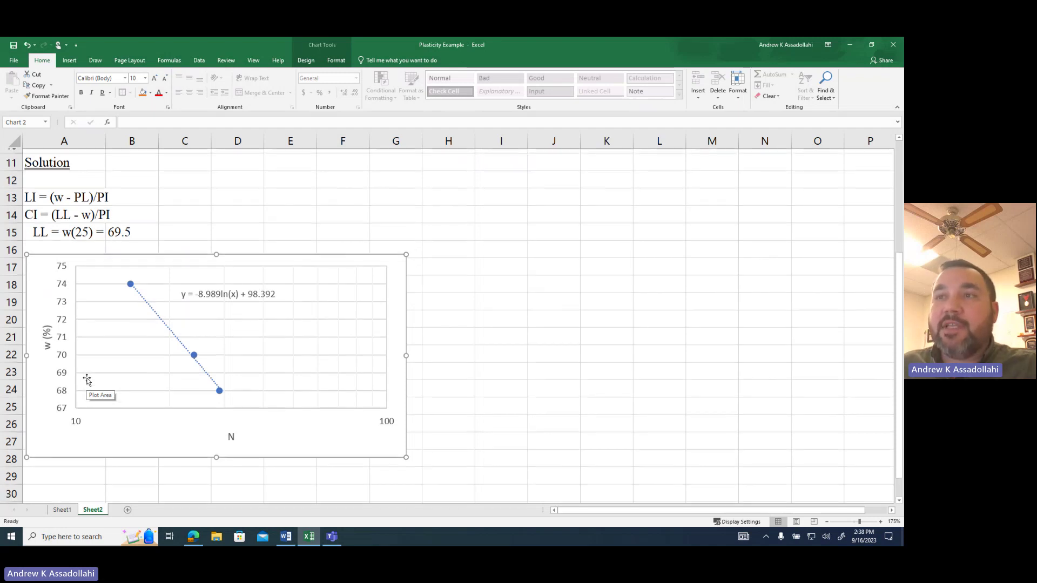
{"action": "left_click", "coordinate": [91, 439]}
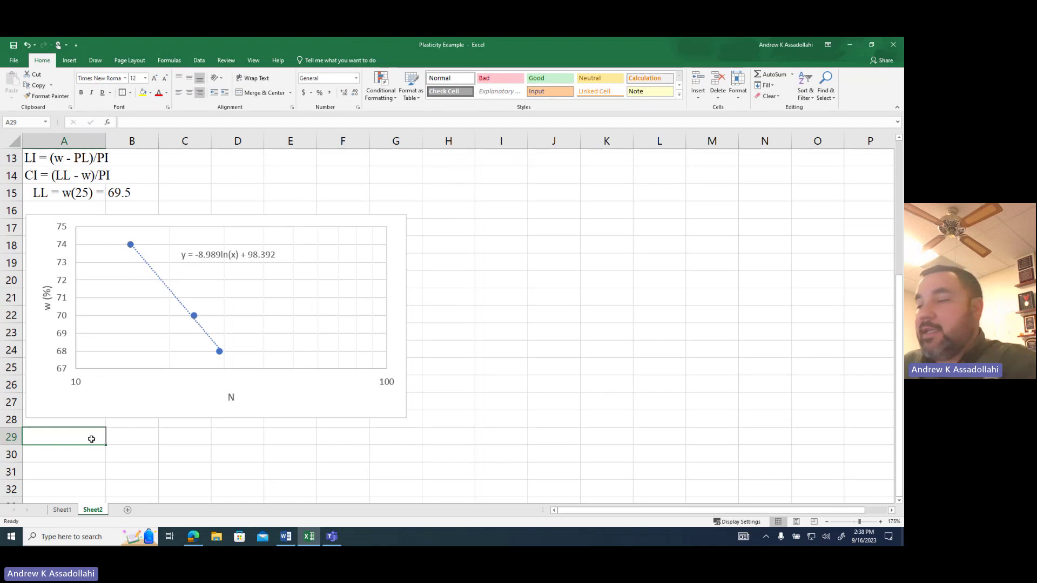
Label A29 'PI =' and enter =B15-19 in B29, giving 50.5
{"action": "type", "text": "PI ="}
{"action": "left_click", "coordinate": [134, 443]}
{"action": "type", "text": "="}
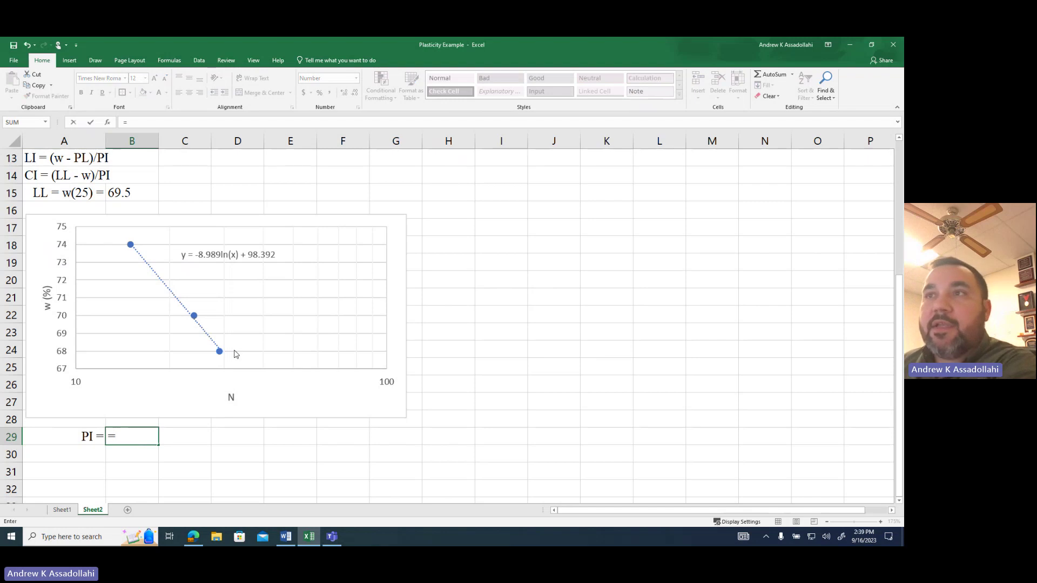
{"action": "left_click", "coordinate": [118, 193]}
{"action": "type", "text": "-19"}
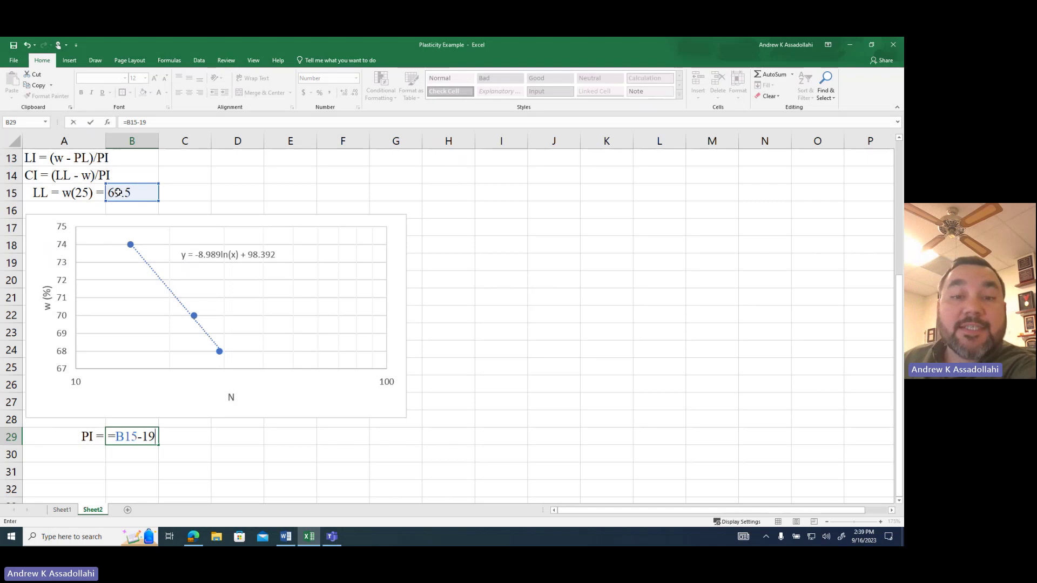
{"action": "key", "text": "Return"}
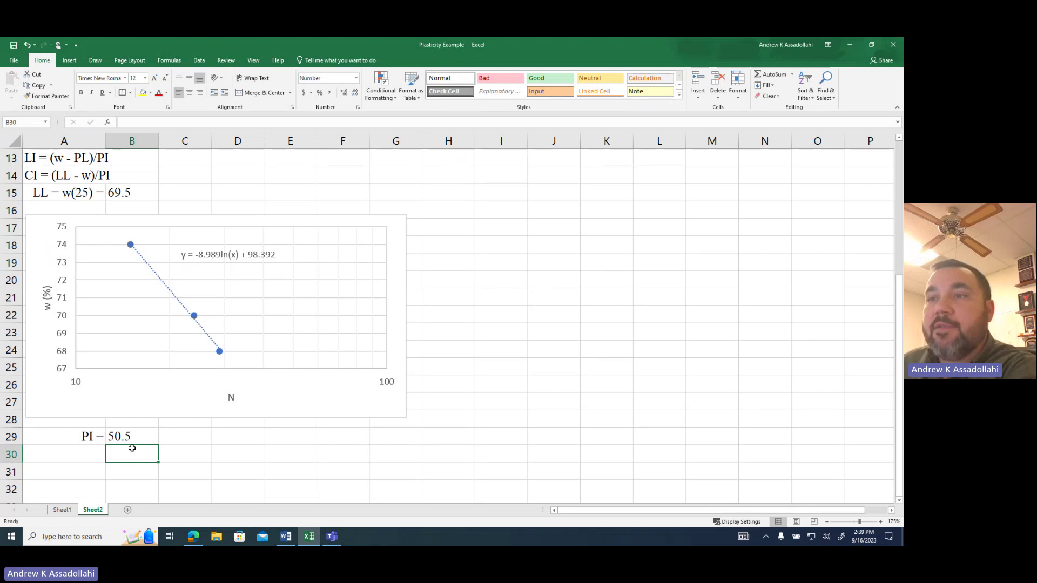
{"action": "left_click", "coordinate": [95, 458]}
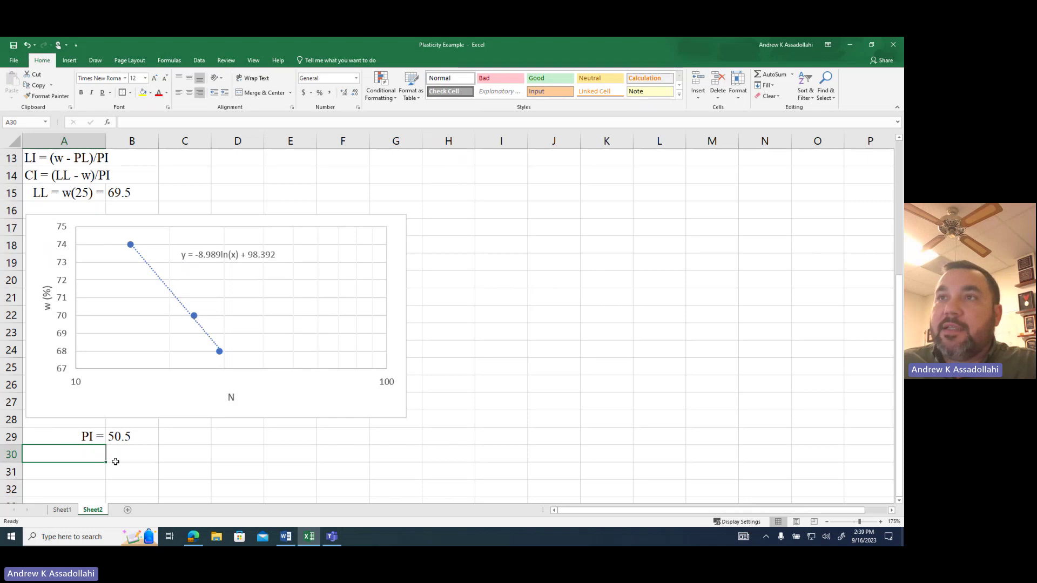
{"action": "scroll", "coordinate": [115, 461], "scroll_direction": "up", "scroll_amount": 1}
{"action": "scroll", "coordinate": [67, 270], "scroll_direction": "down", "scroll_amount": 1}
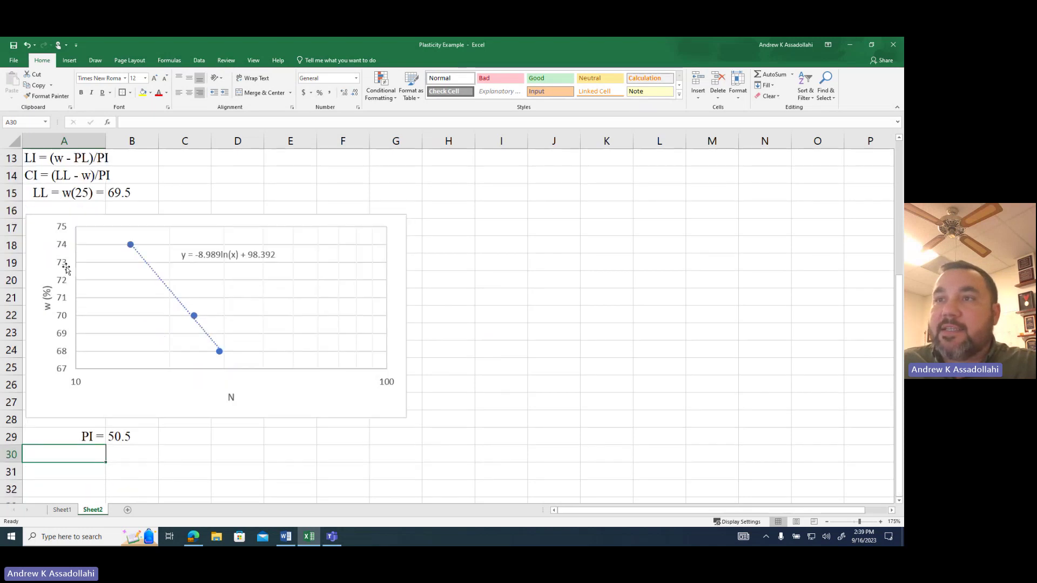
Label A30 'LI =' and enter =(20-19)/B29 in B30, giving 0.02
{"action": "type", "text": "LI"}
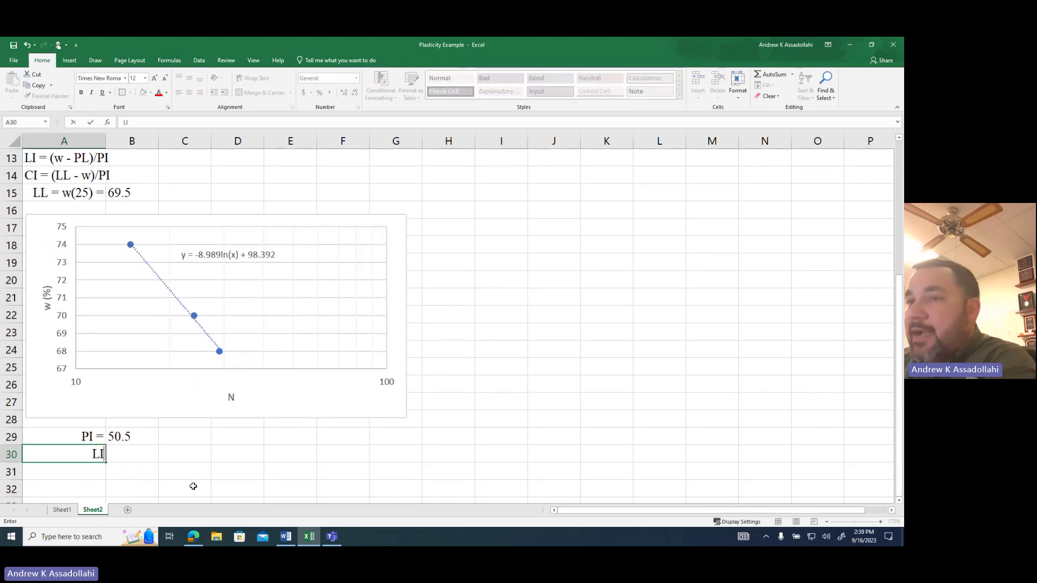
{"action": "type", "text": " ="}
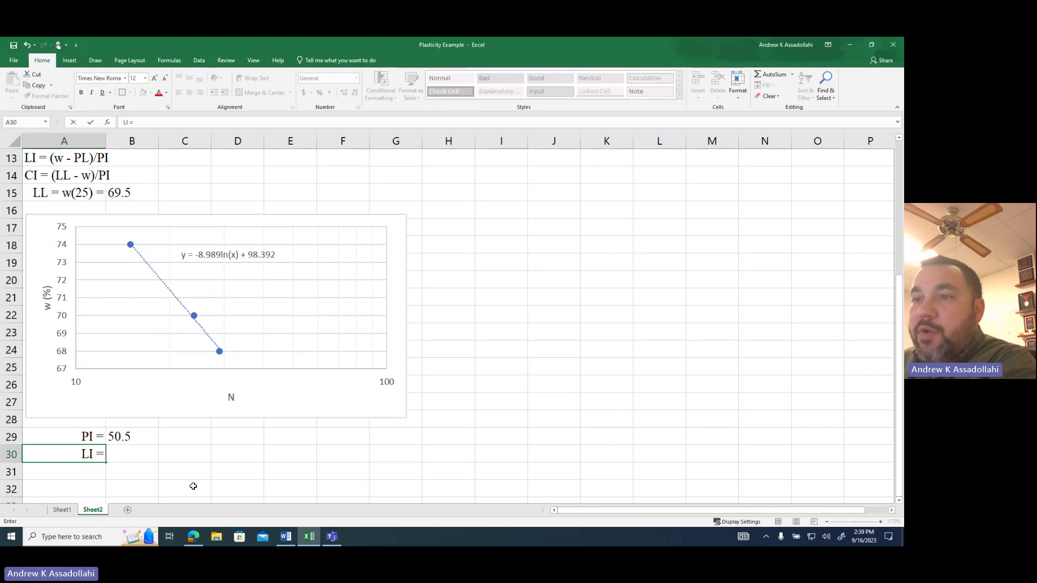
{"action": "left_click", "coordinate": [153, 451]}
{"action": "type", "text": "=("}
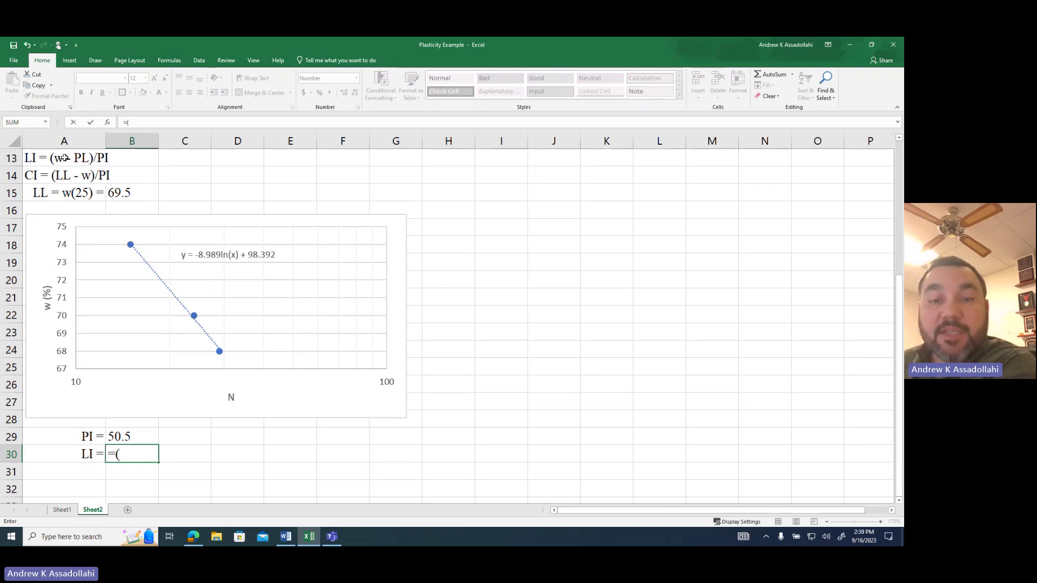
{"action": "type", "text": "20"}
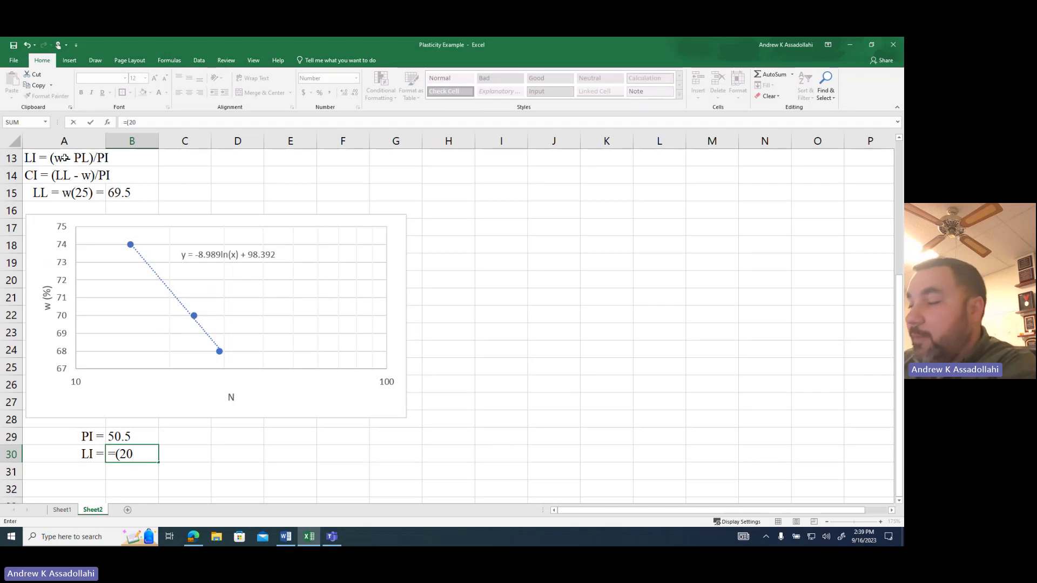
{"action": "type", "text": "-"}
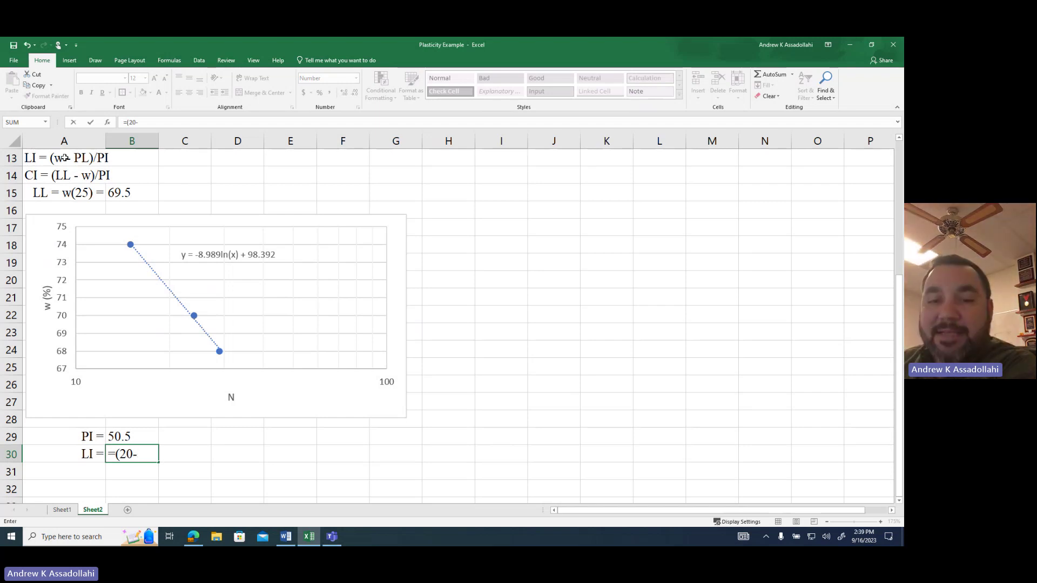
{"action": "type", "text": "19"}
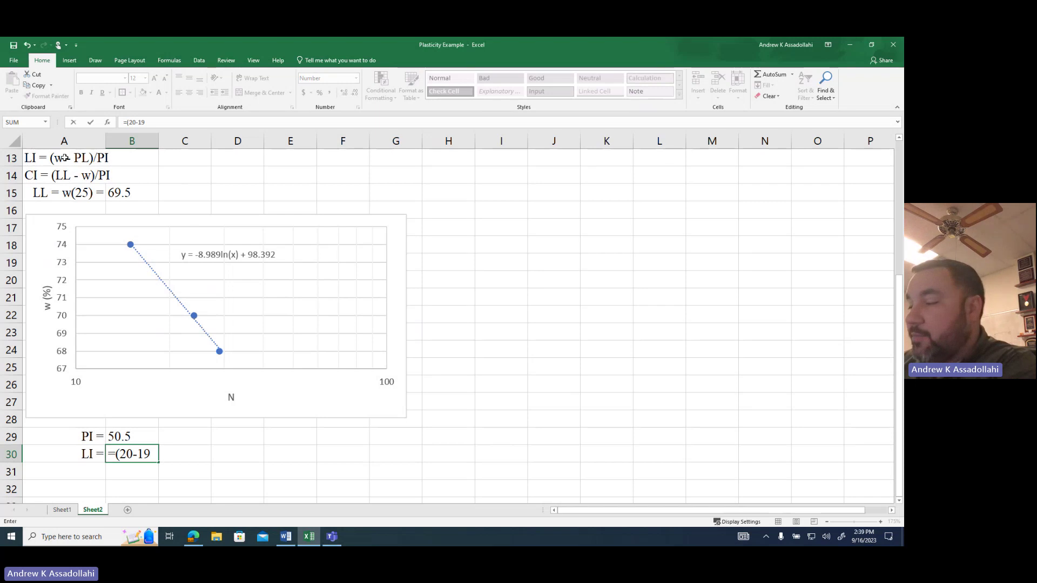
{"action": "type", "text": ")/"}
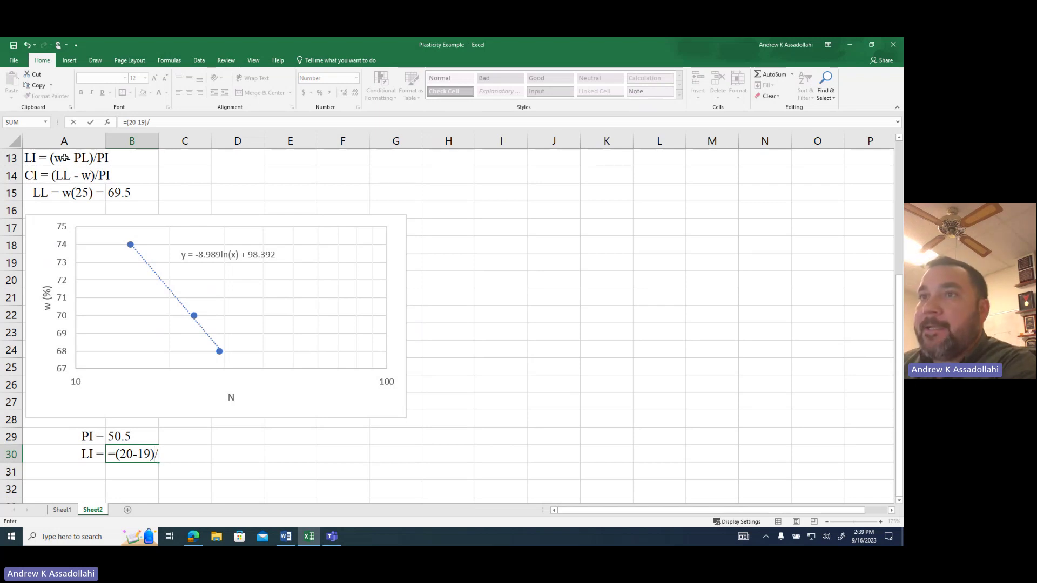
{"action": "left_click", "coordinate": [135, 437]}
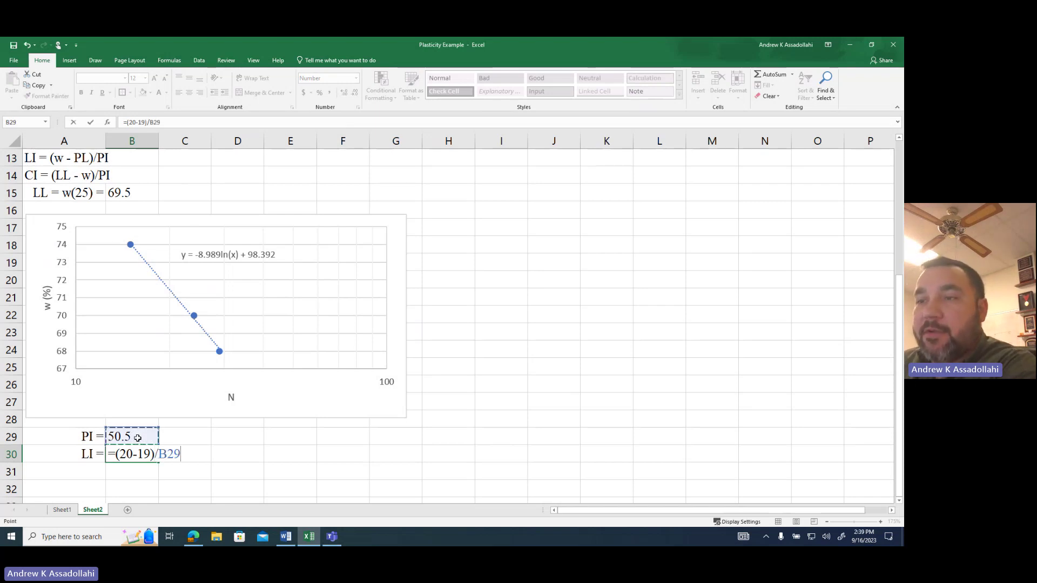
{"action": "key", "text": "Return"}
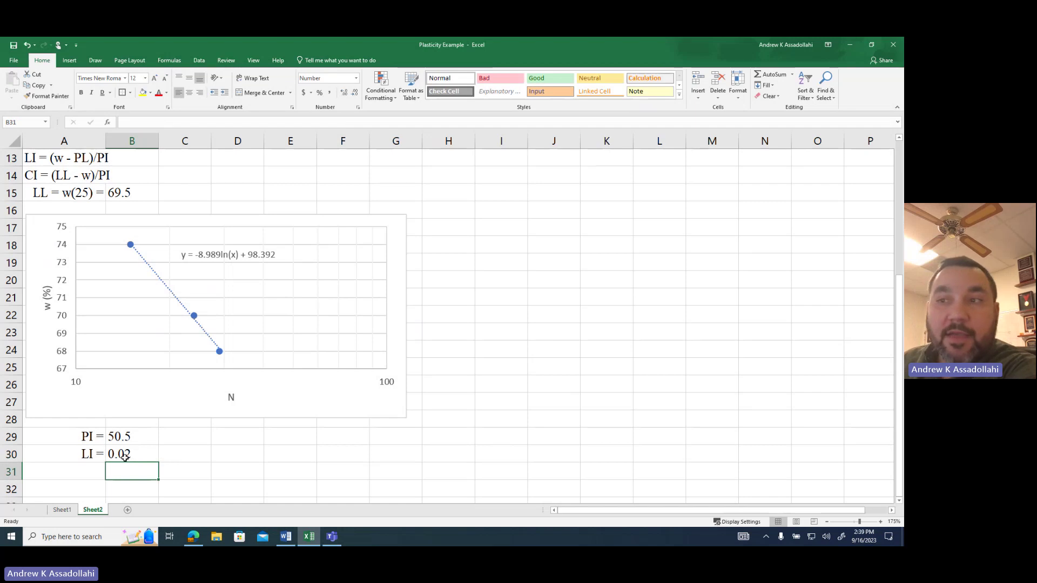
{"action": "left_click", "coordinate": [79, 470]}
Label A31 'CI =' and enter =(B15-20)/B29 in B31, giving 0.98
{"action": "type", "text": "CI"}
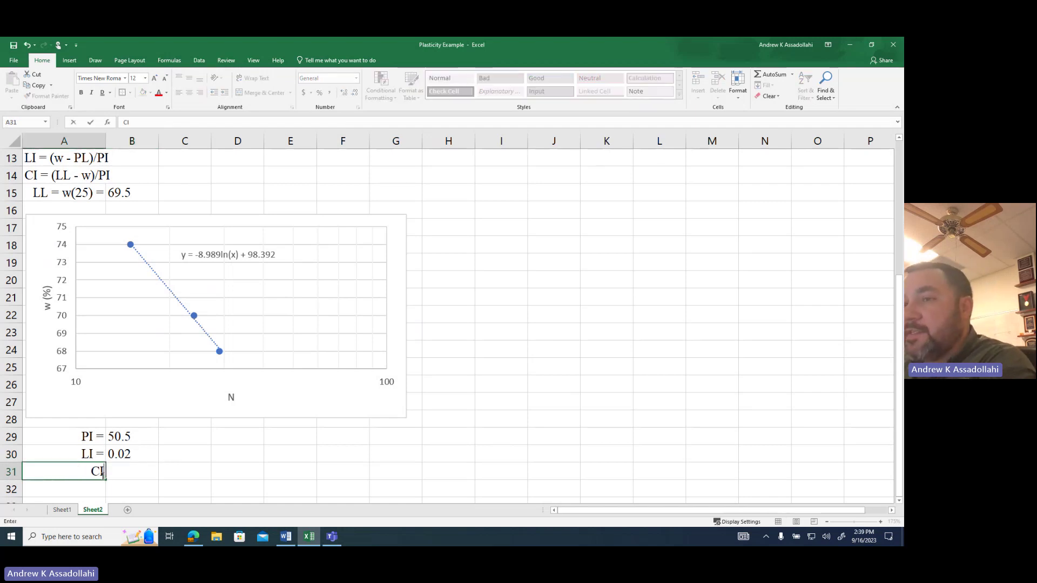
{"action": "type", "text": " ="}
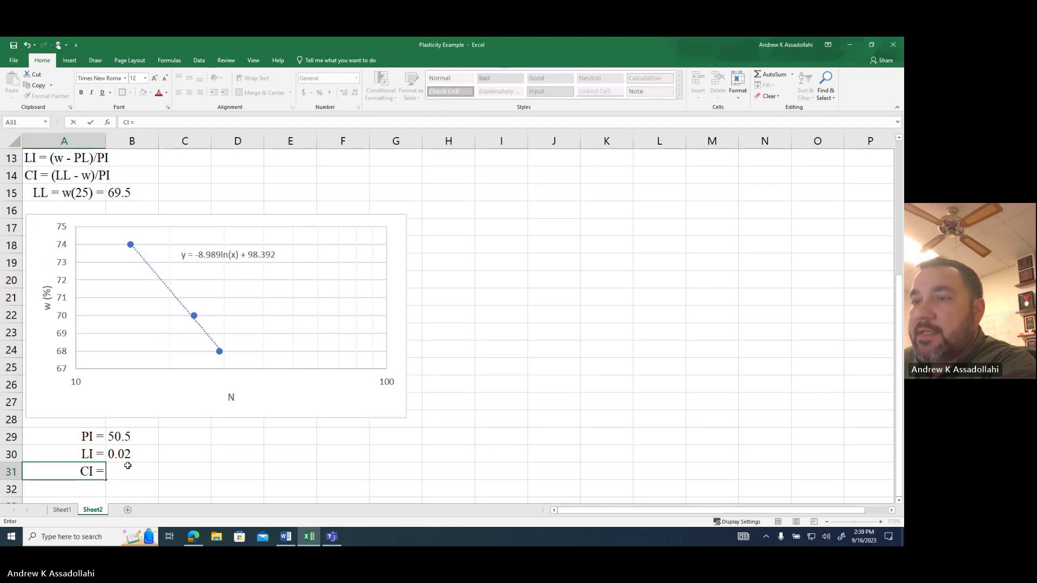
{"action": "left_click", "coordinate": [125, 465]}
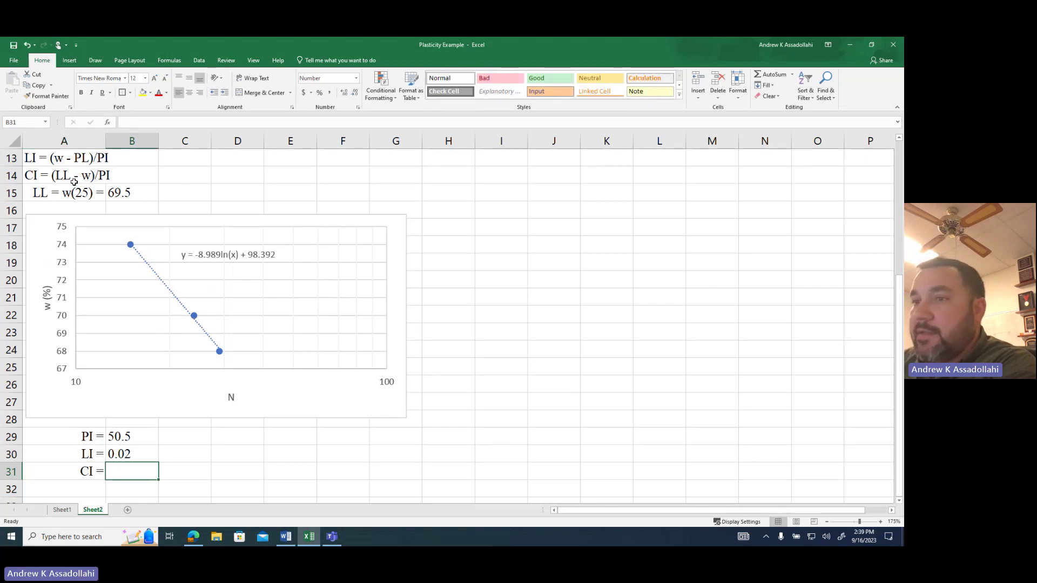
{"action": "type", "text": "=("}
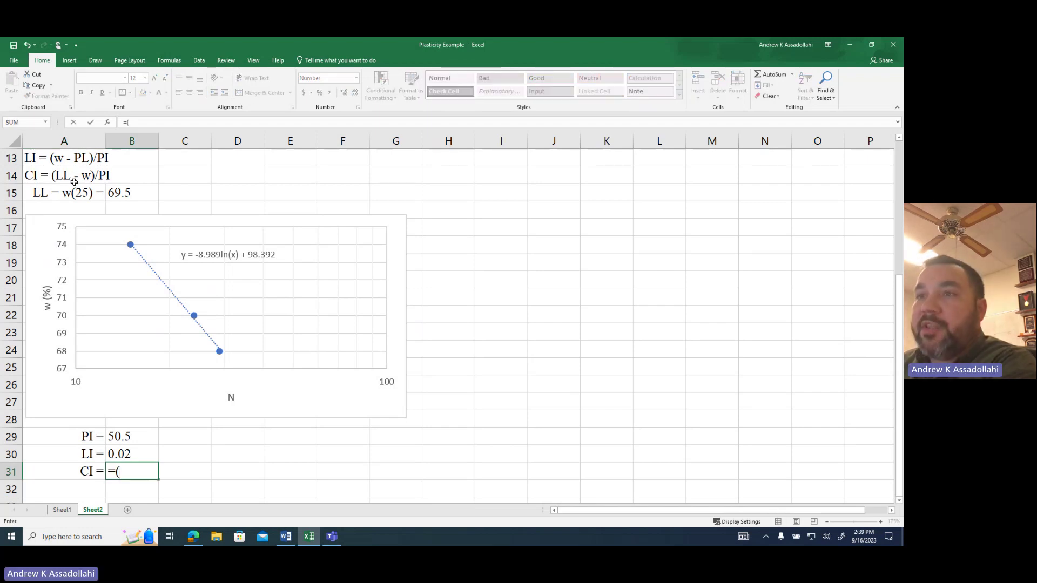
{"action": "left_click", "coordinate": [136, 194]}
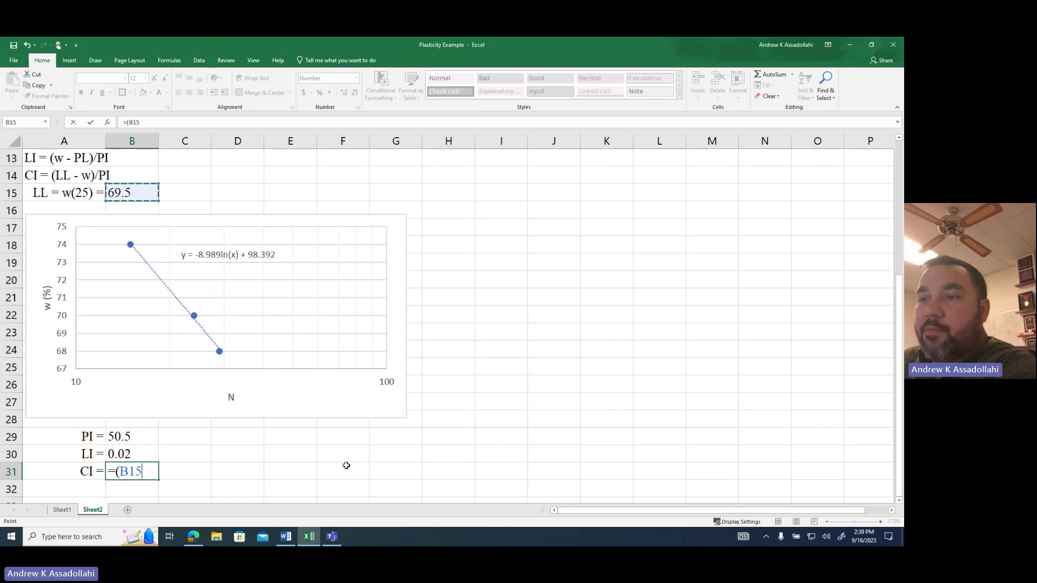
{"action": "type", "text": "-"}
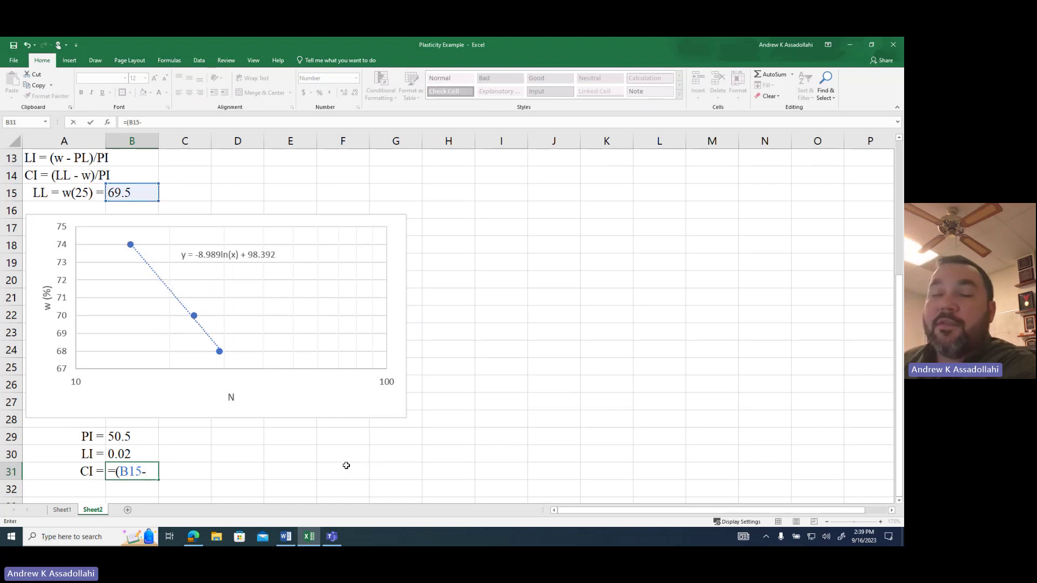
{"action": "type", "text": "20)"}
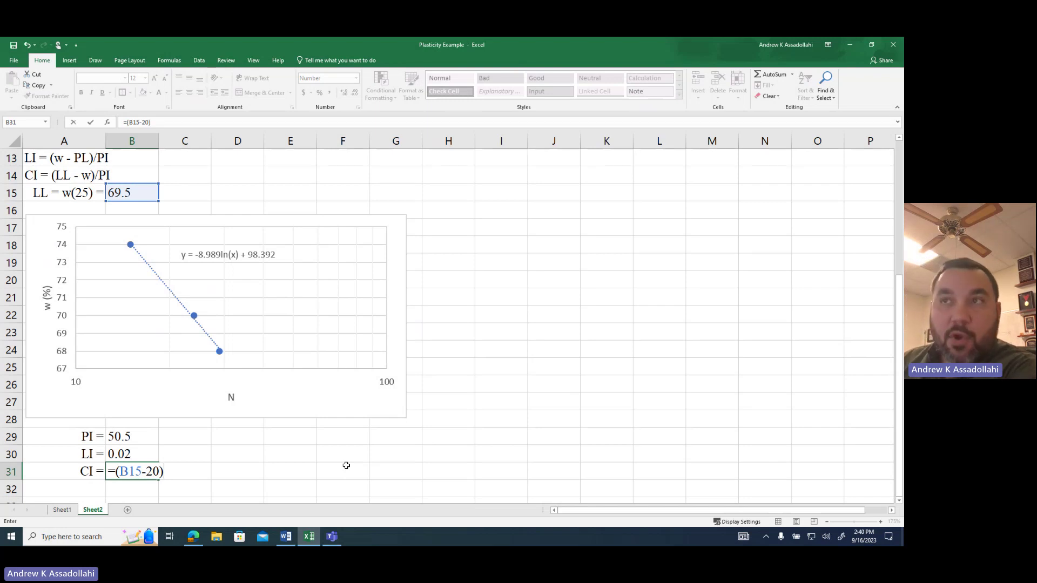
{"action": "type", "text": "/"}
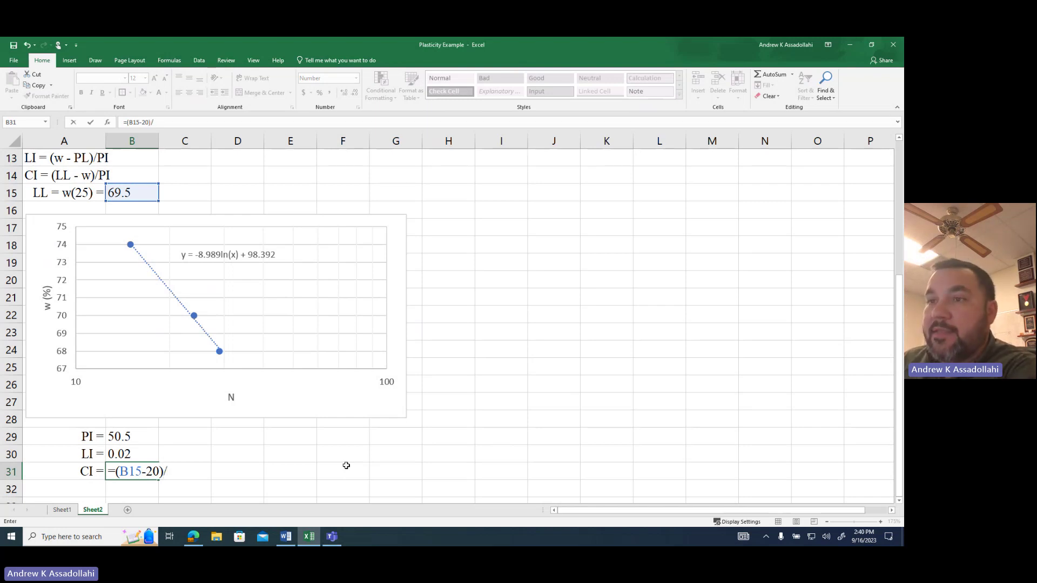
{"action": "left_click", "coordinate": [126, 435]}
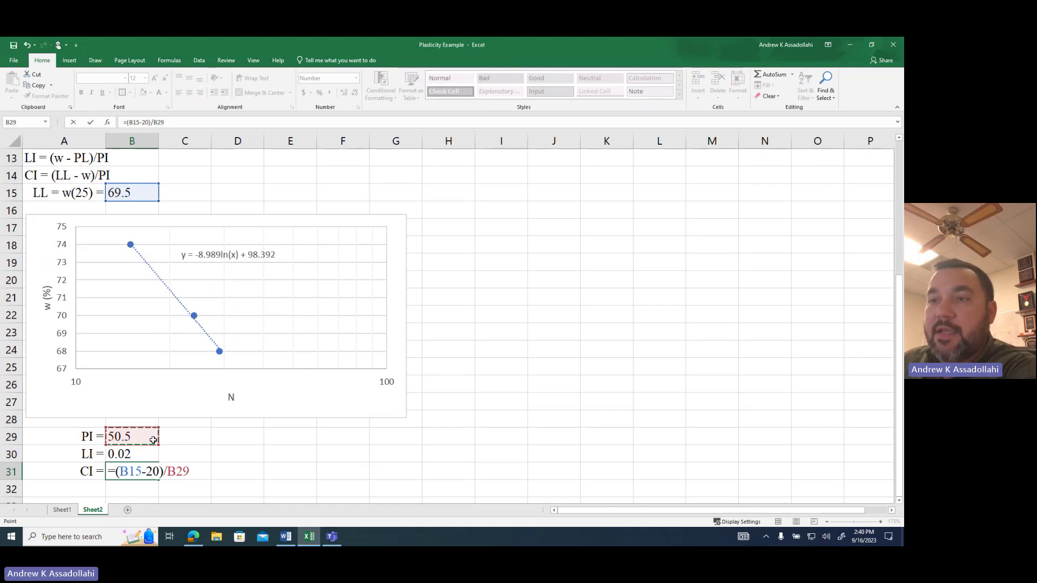
{"action": "key", "text": "Return"}
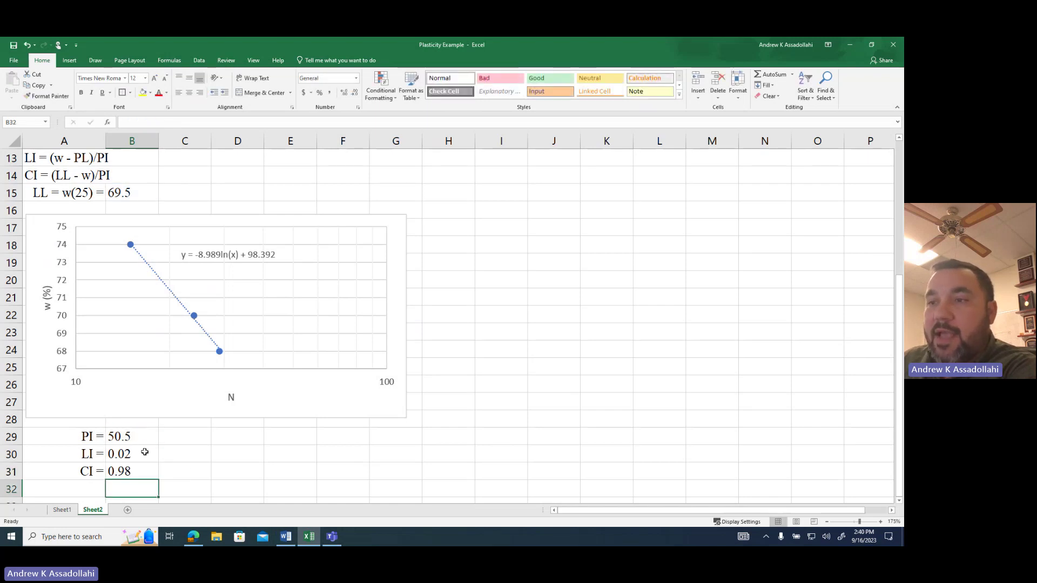
{"action": "left_click_drag", "start_coordinate": [143, 454], "coordinate": [144, 471]}
Format B30:B31 to three decimal places, showing 0.020 and 0.980
{"action": "left_click", "coordinate": [344, 93]}
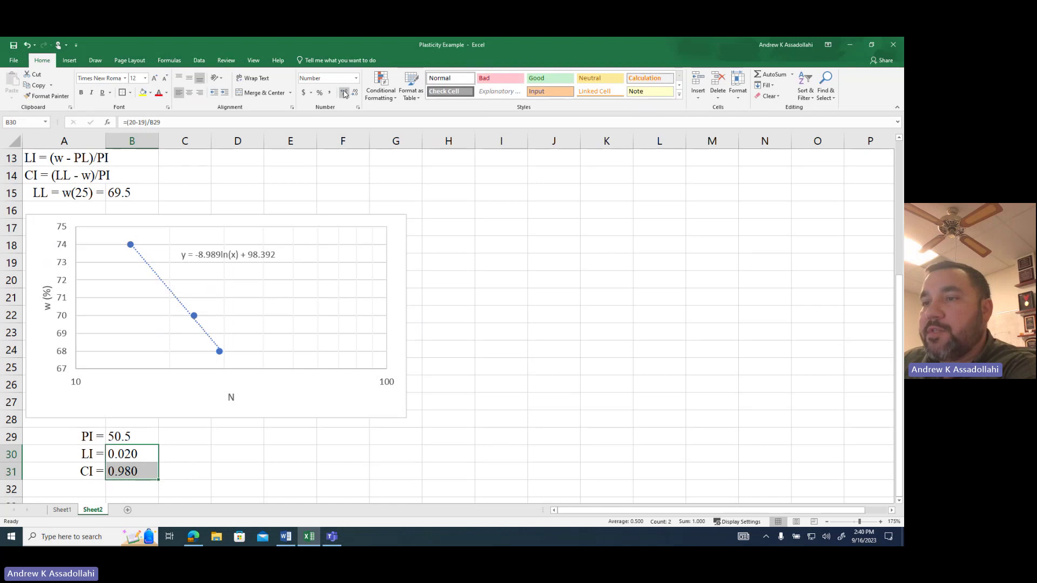
{"action": "left_click", "coordinate": [345, 93]}
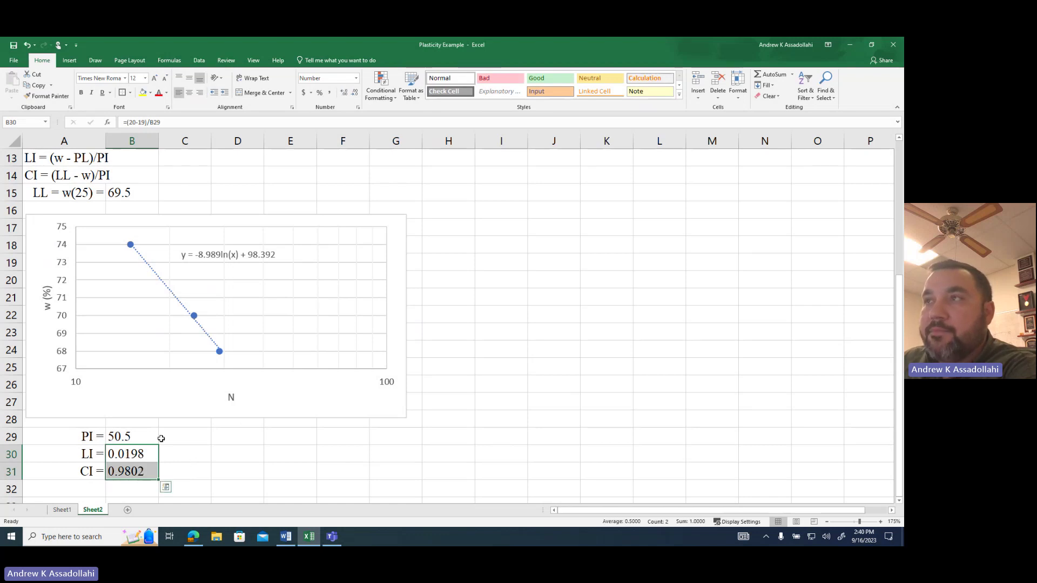
{"action": "left_click", "coordinate": [355, 93]}
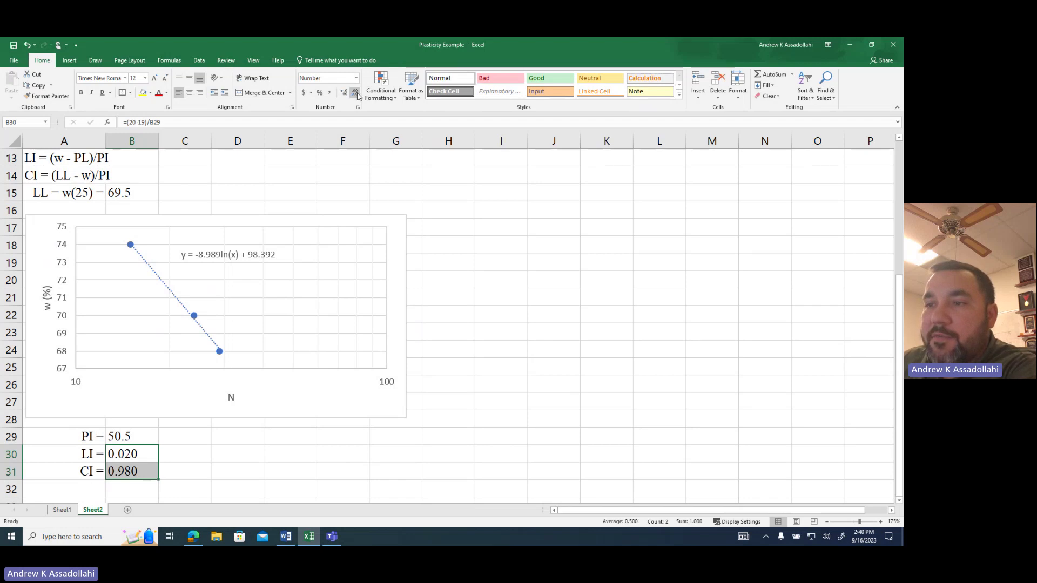